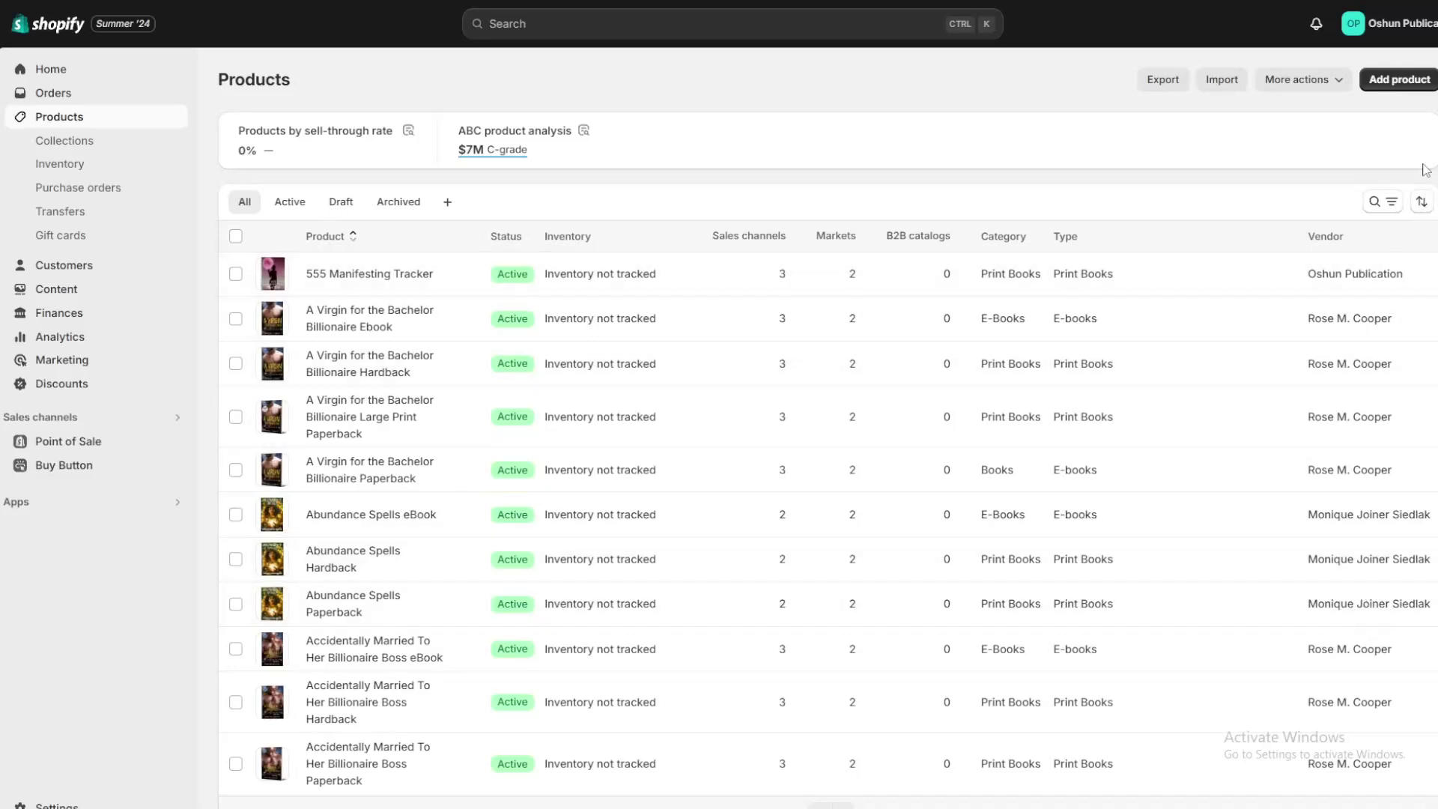
Step: Add a new product titled 'Secrets of the Dhampir' with the book blurb as its description
click(1396, 88)
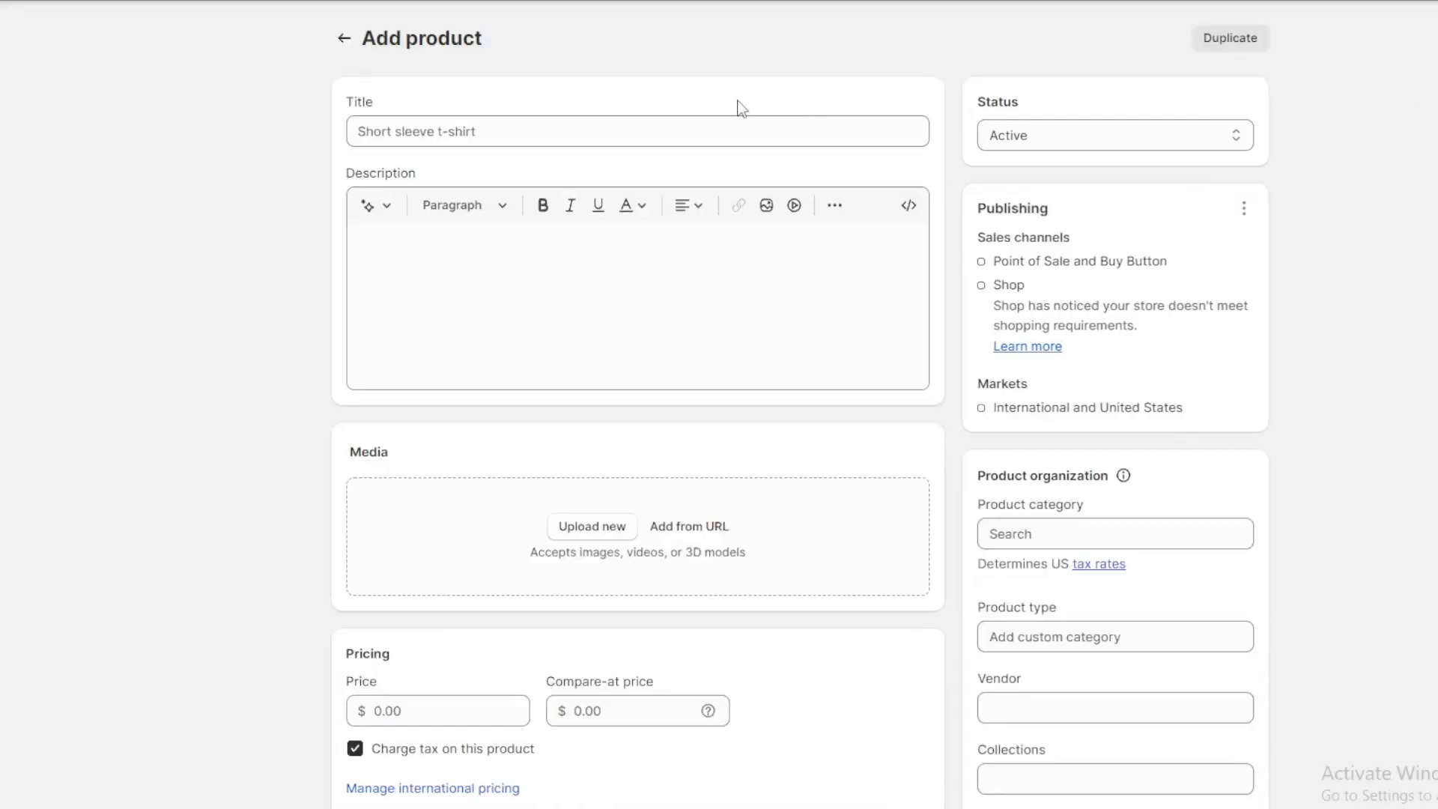
click(600, 136)
text(Secrets of the Dhampir)
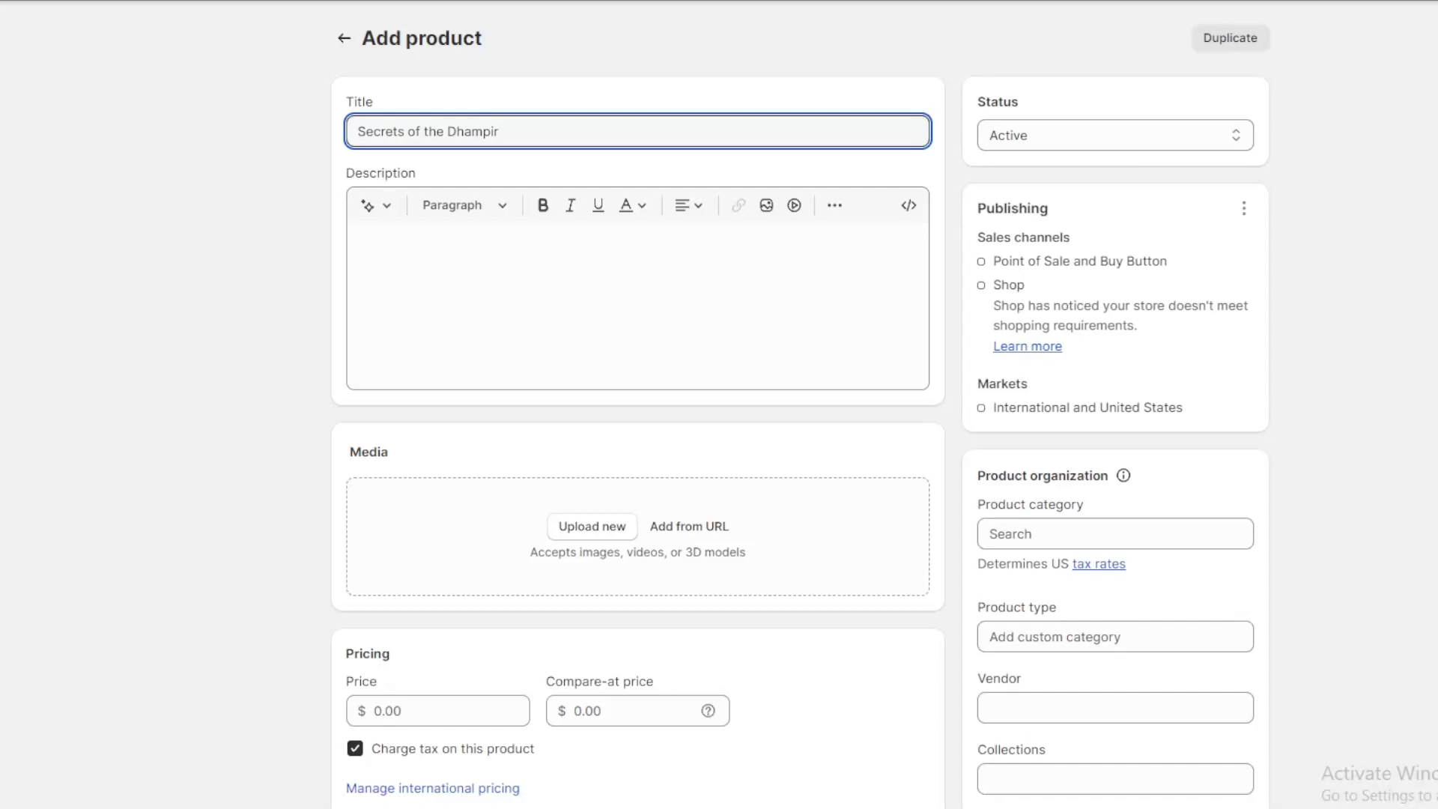
click(454, 314)
key(ctrl+v)
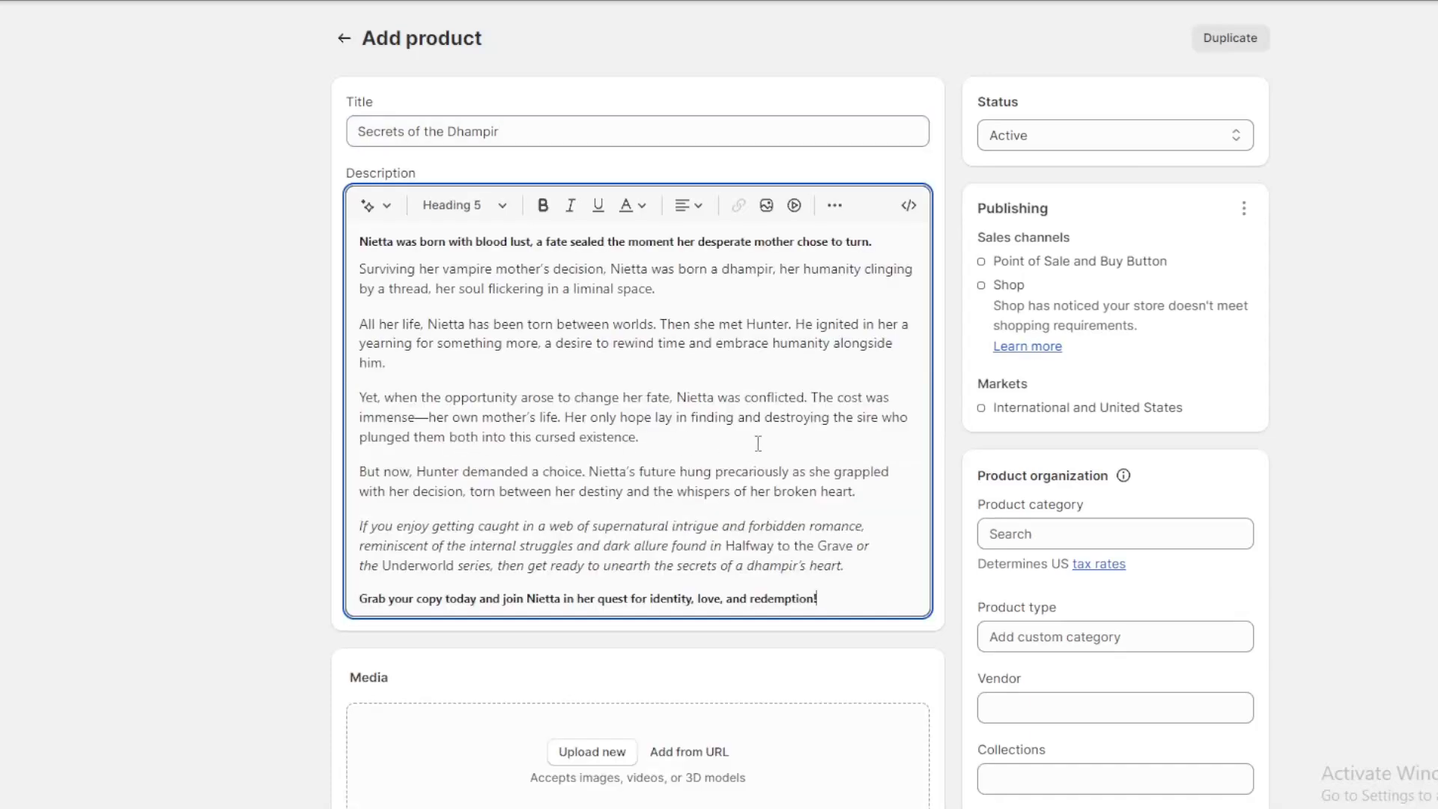
scroll(749, 449, down, 3)
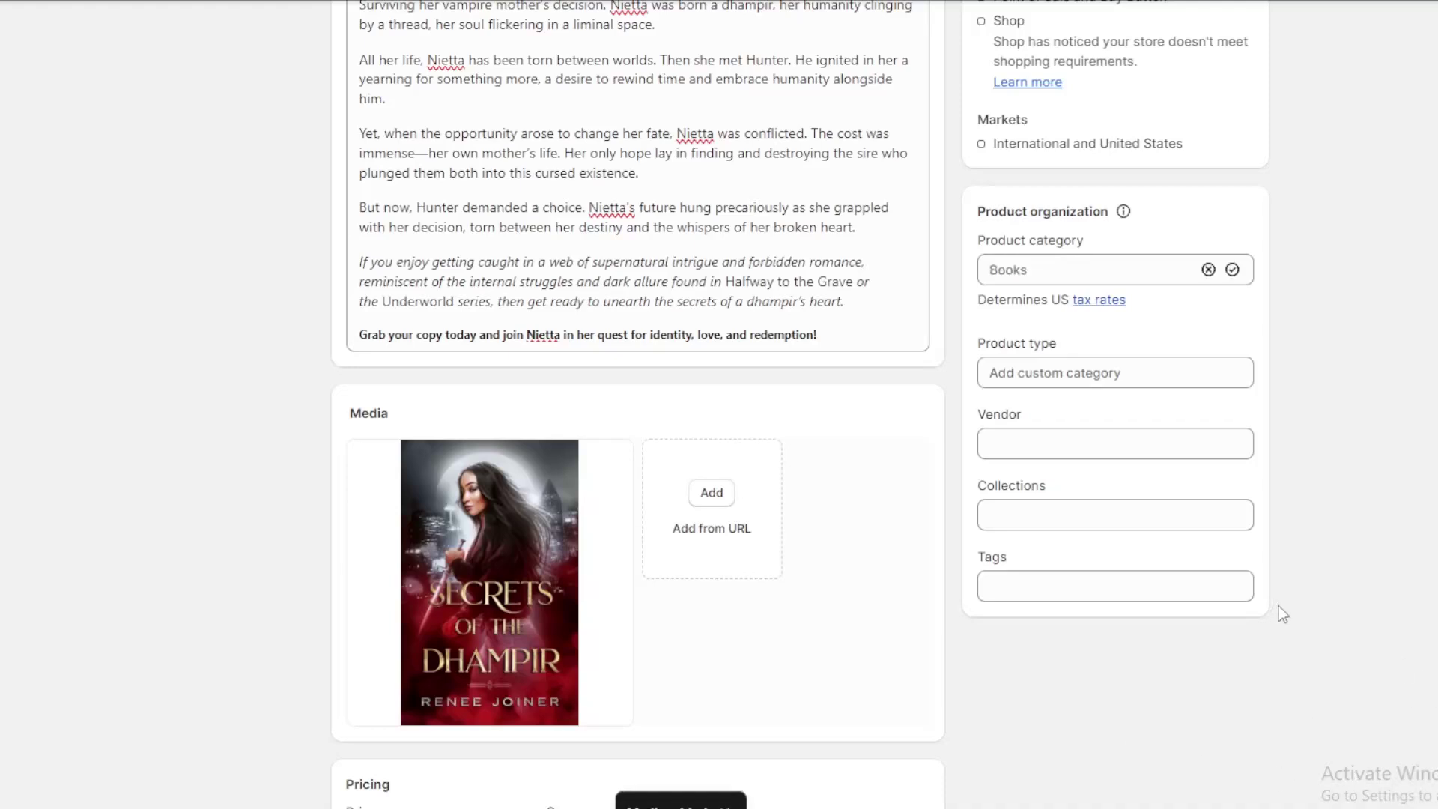
Step: Enter .99 as the ebook's price in the Pricing section
scroll(434, 585, down, 3)
click(435, 584)
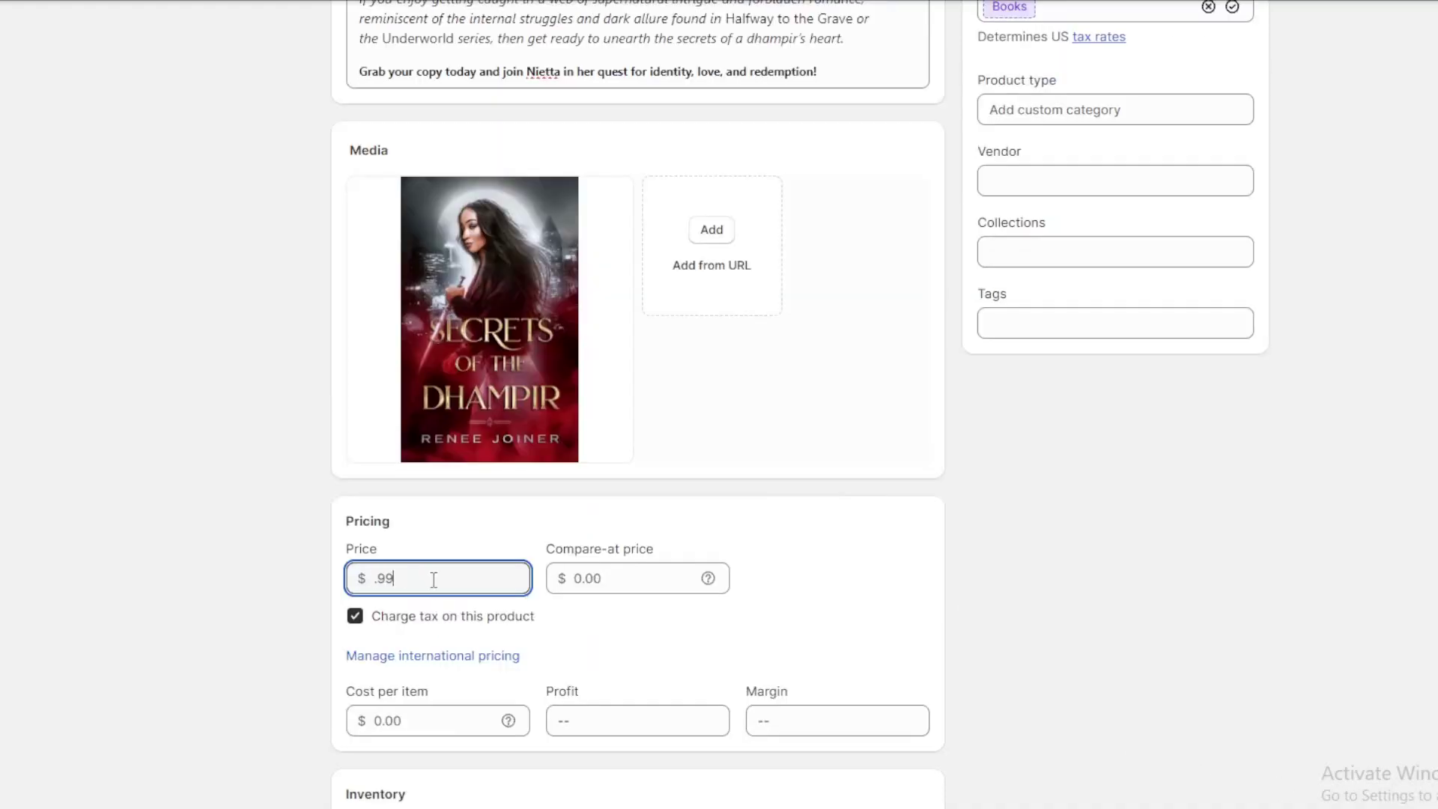
click(633, 577)
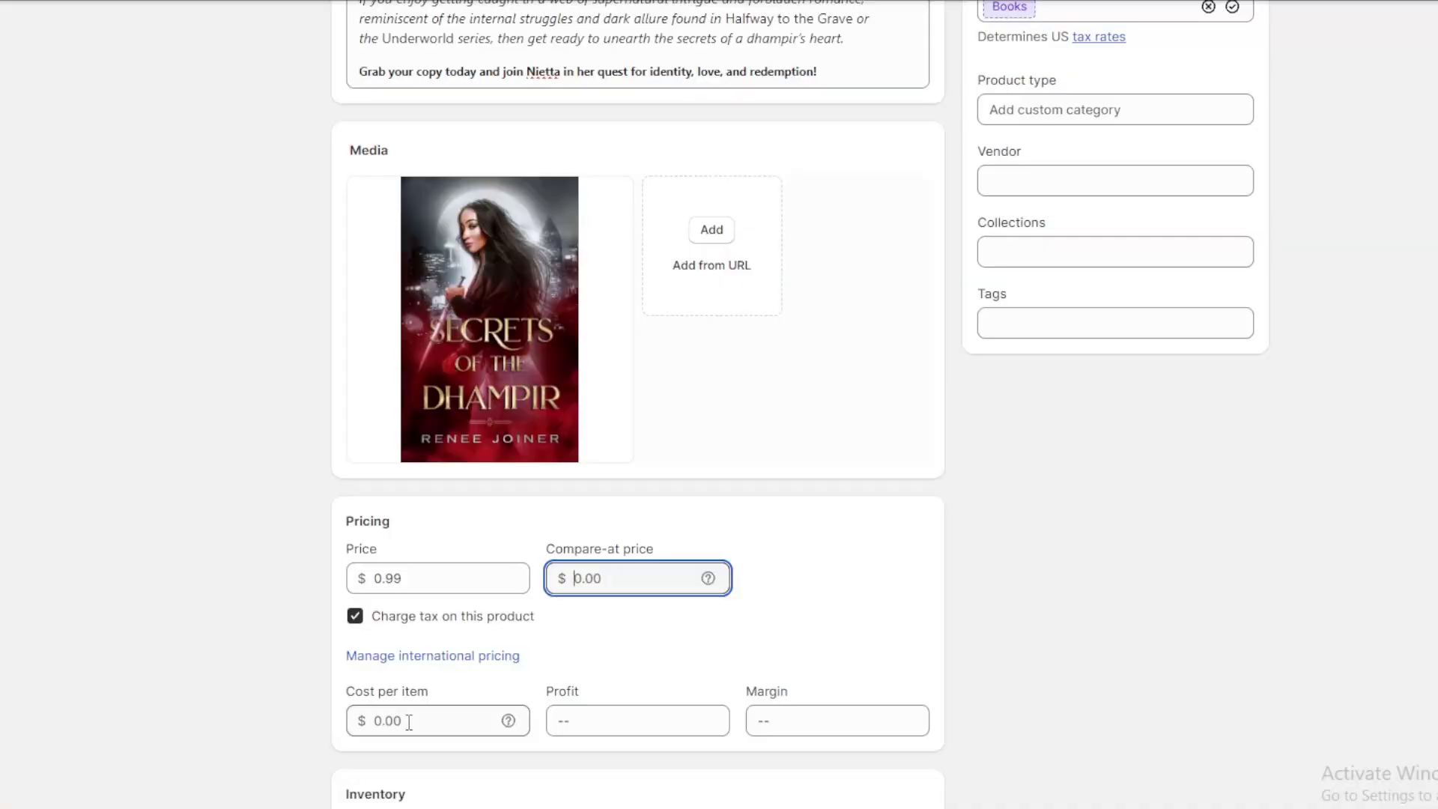
Step: Set the cost per item to $0.52 and turn off inventory quantity tracking
click(408, 721)
text(.52)
scroll(652, 685, down, 3)
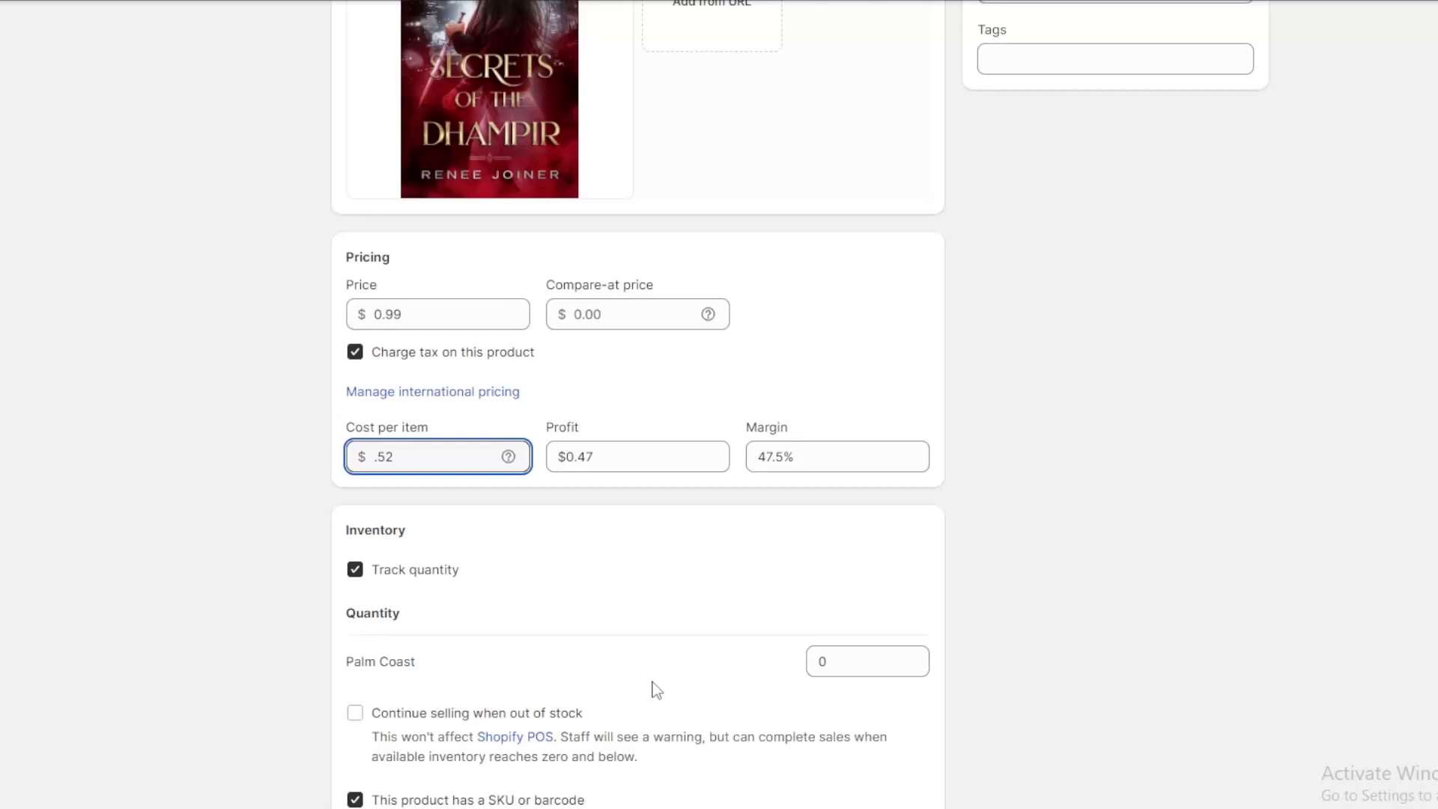
click(357, 573)
scroll(524, 590, down, 3)
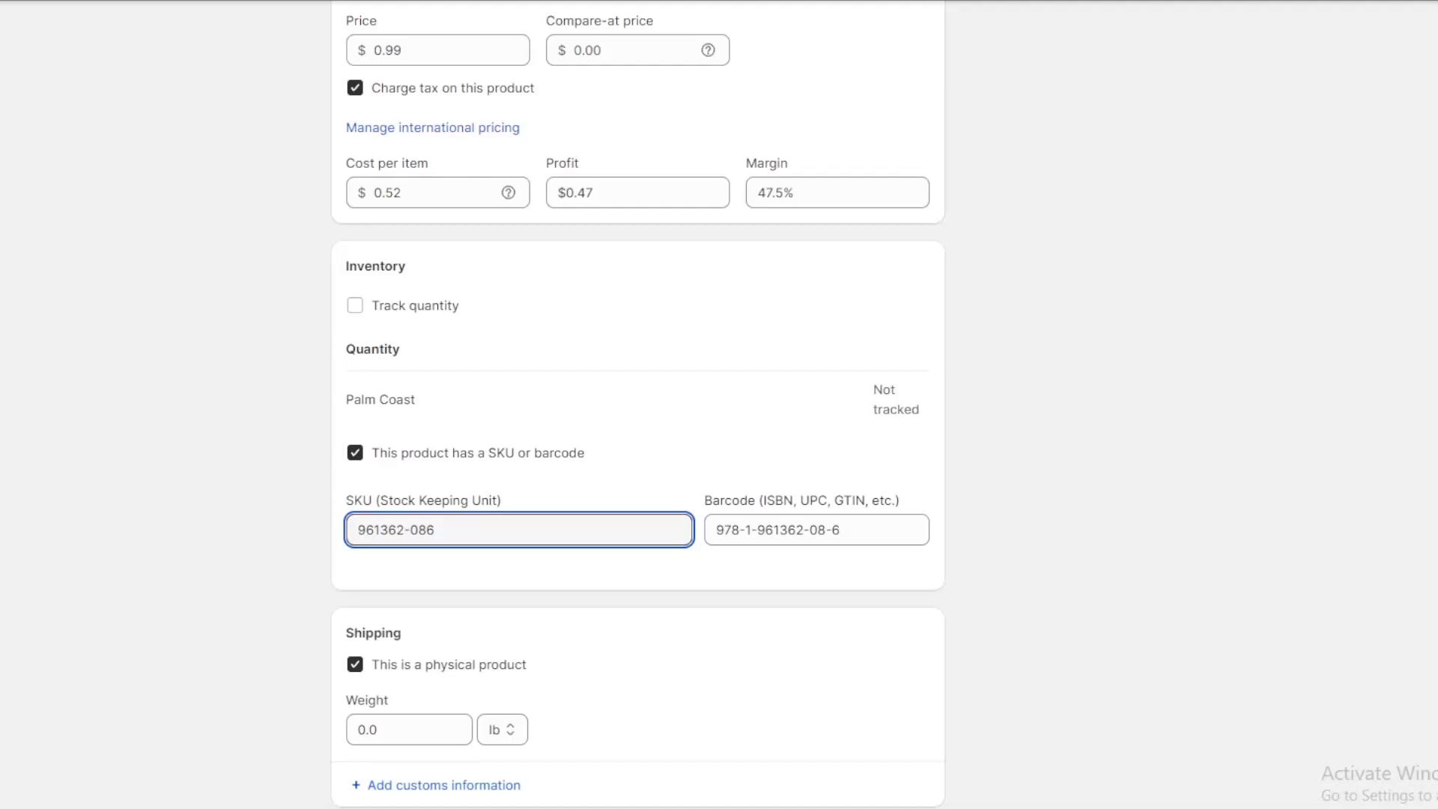
Step: Mark the product as not physical, set its type to E-books, and save it
click(355, 665)
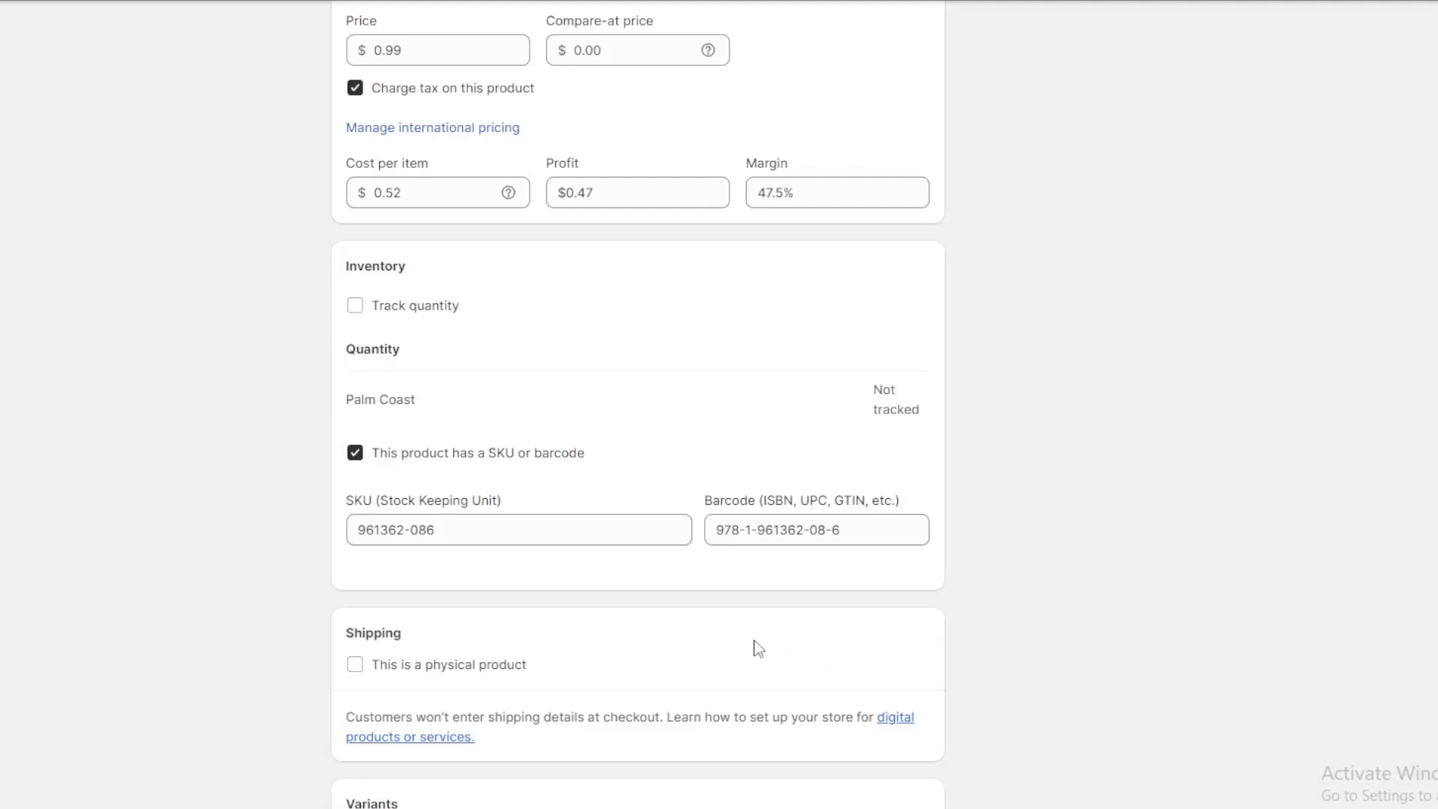
scroll(783, 634, up, 15)
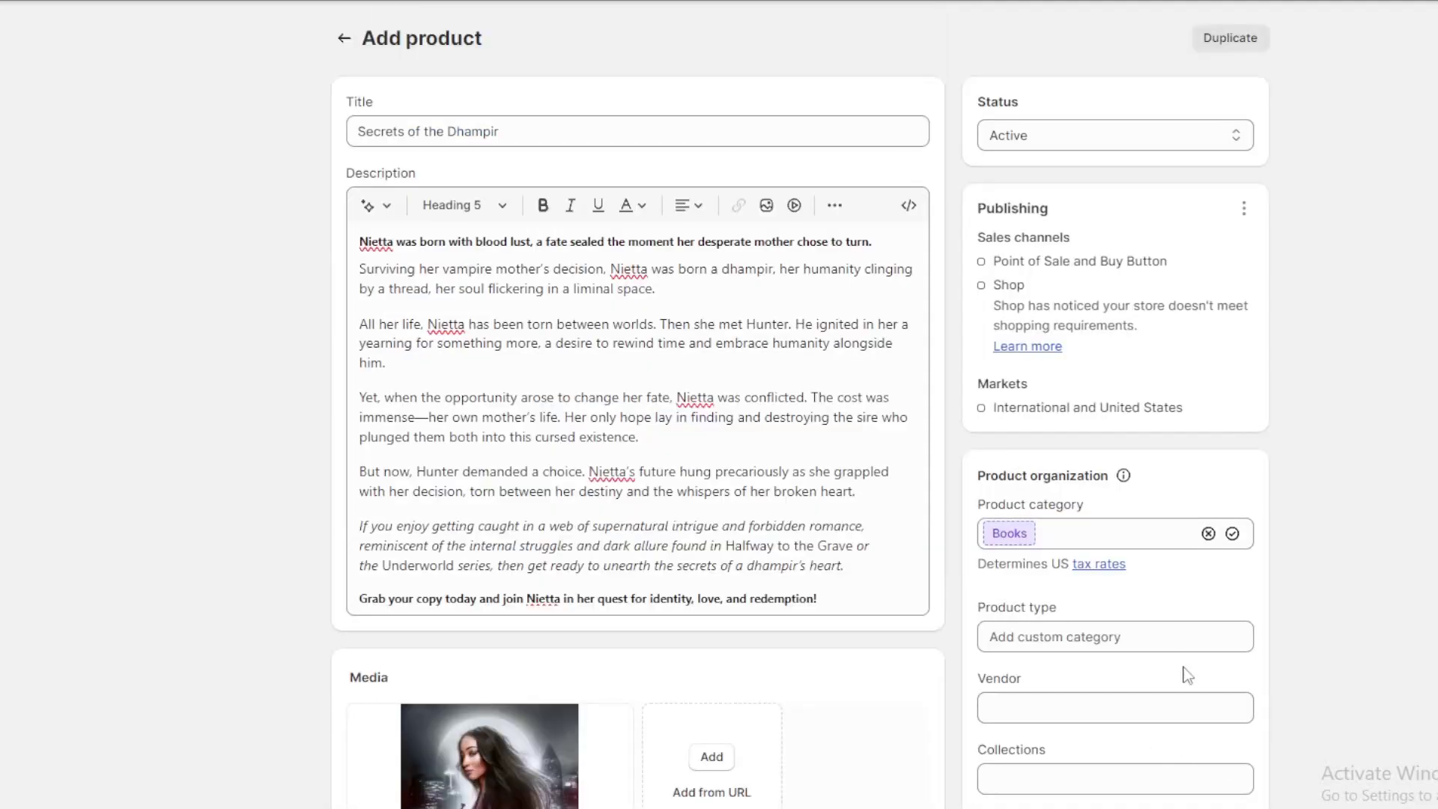
click(1168, 637)
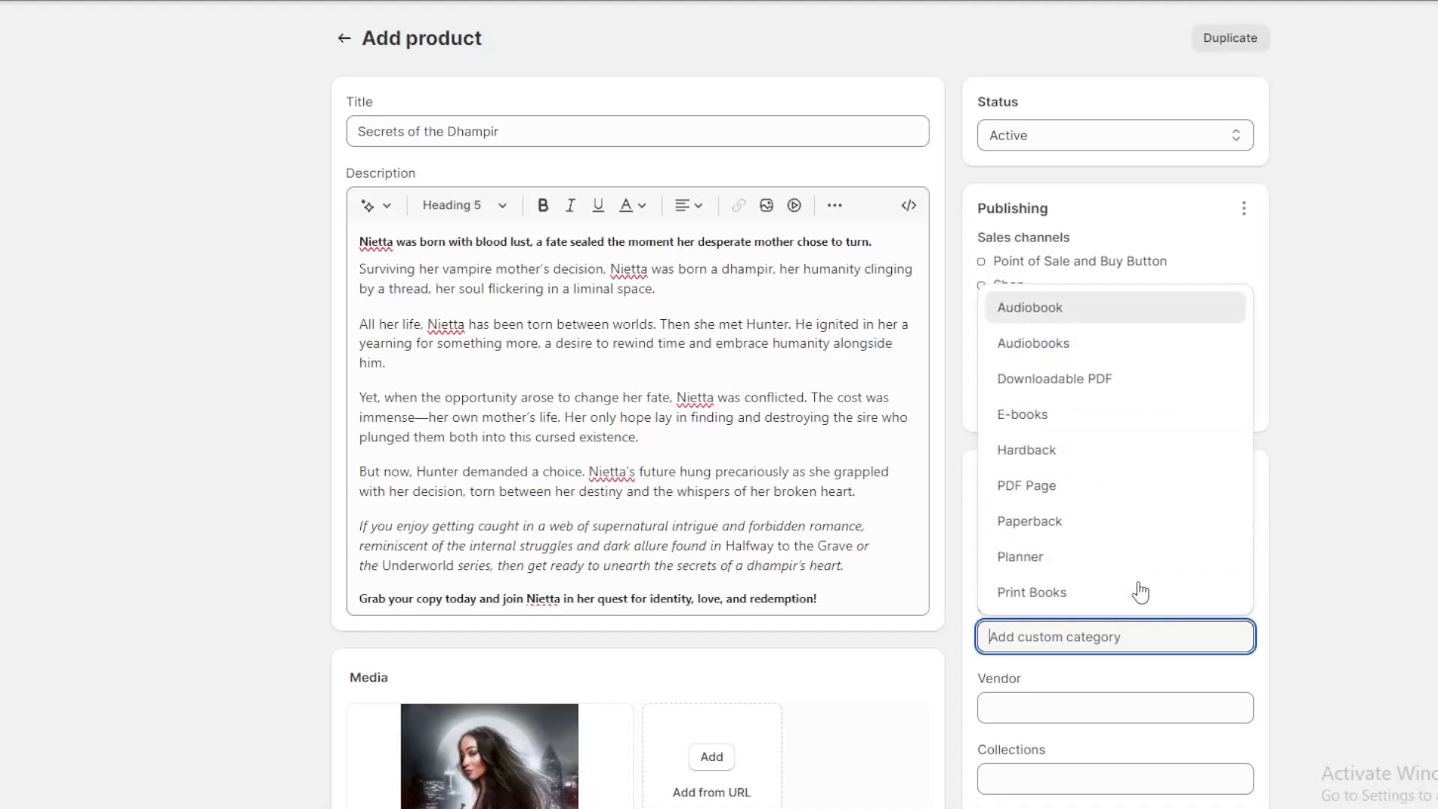
click(1099, 416)
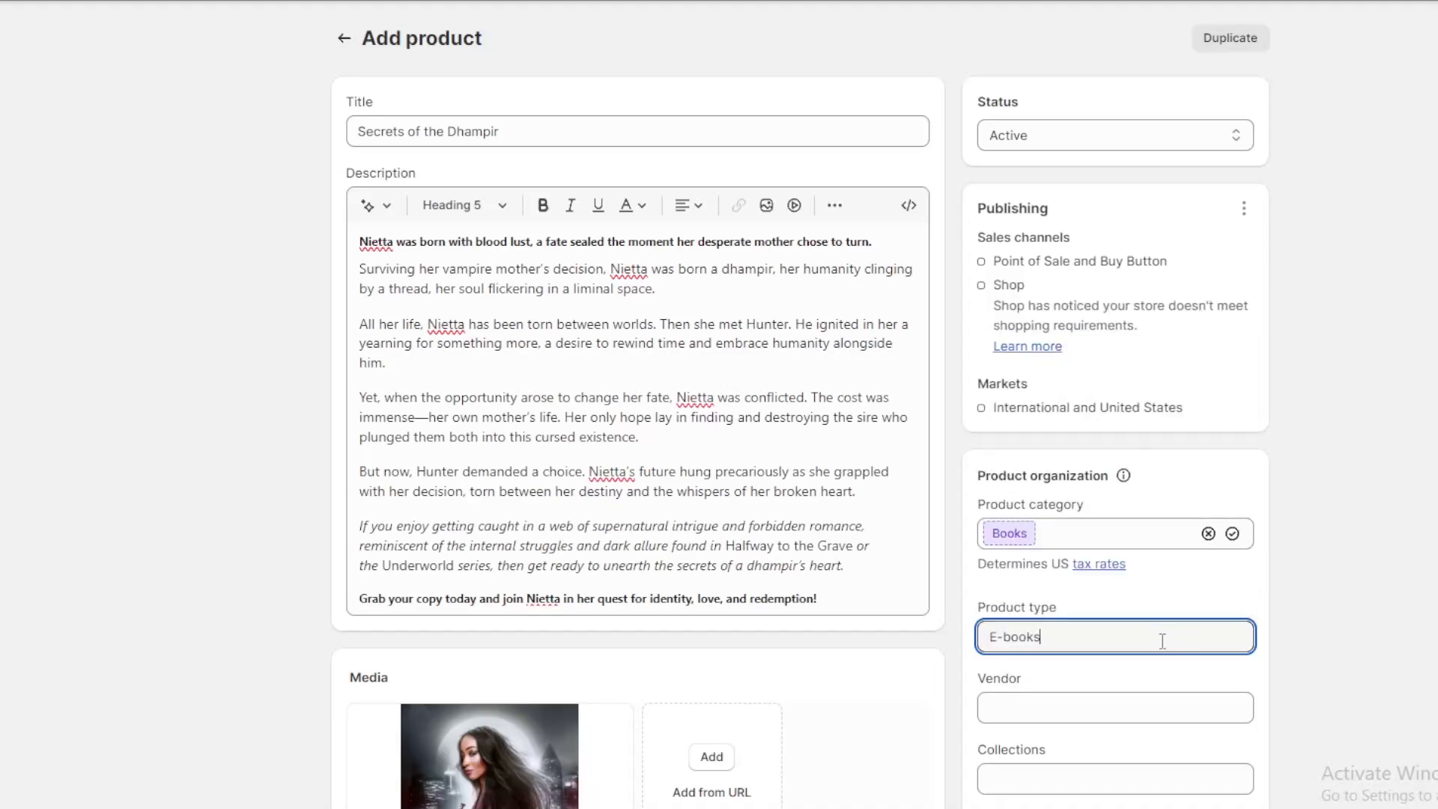
click(1247, 1)
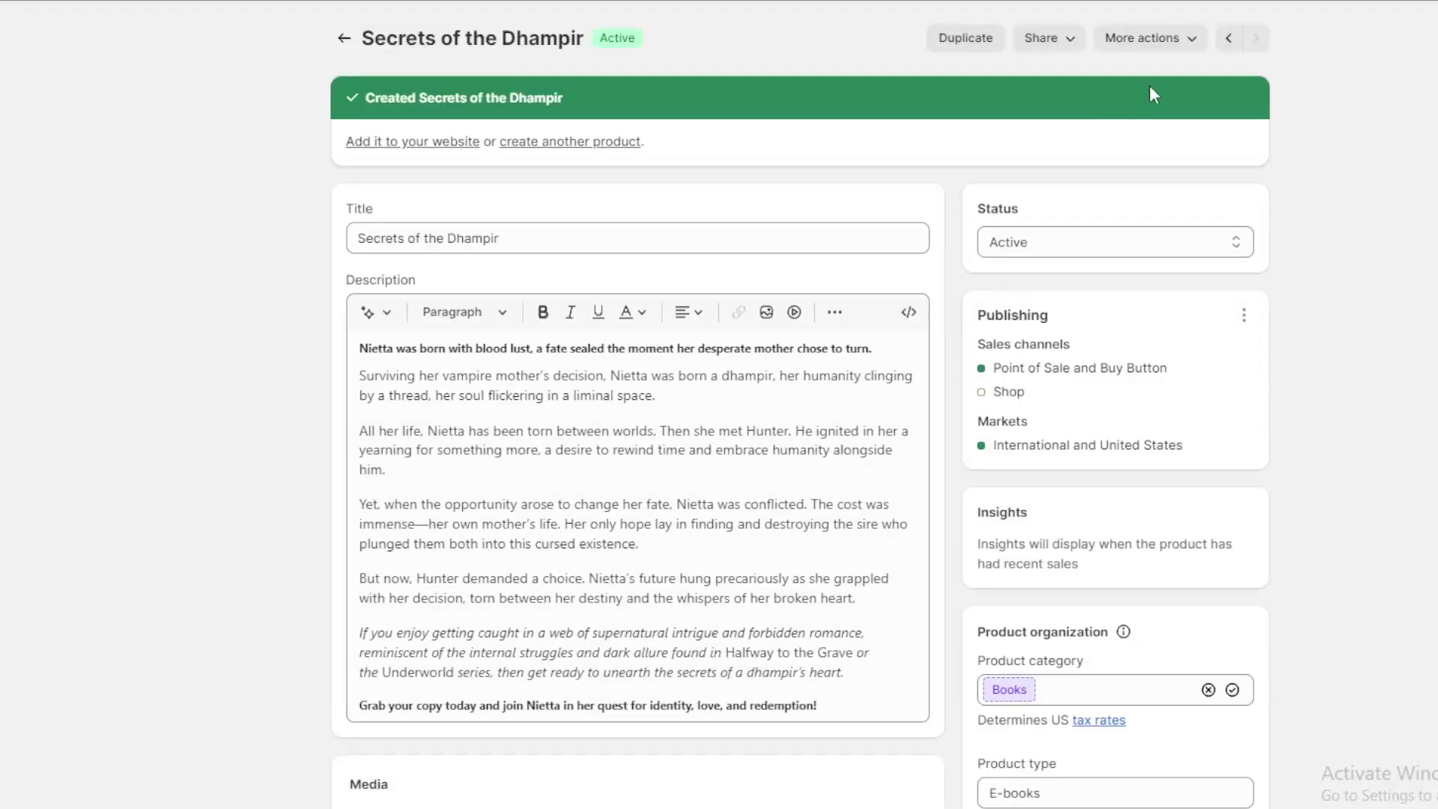
Step: Generate a Buy Button checkout link for the Secrets of the Dhampir product and copy it
click(1195, 41)
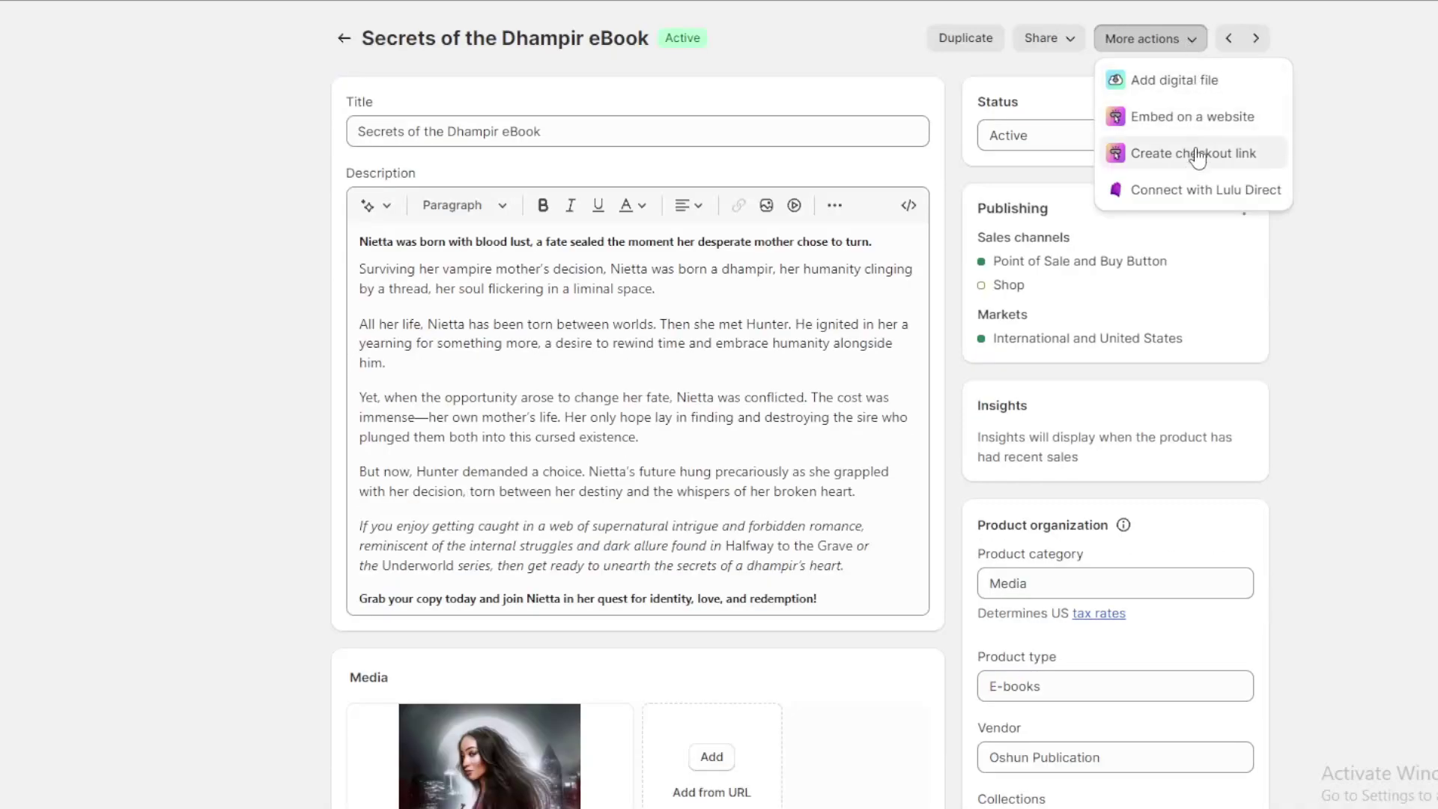
click(1193, 160)
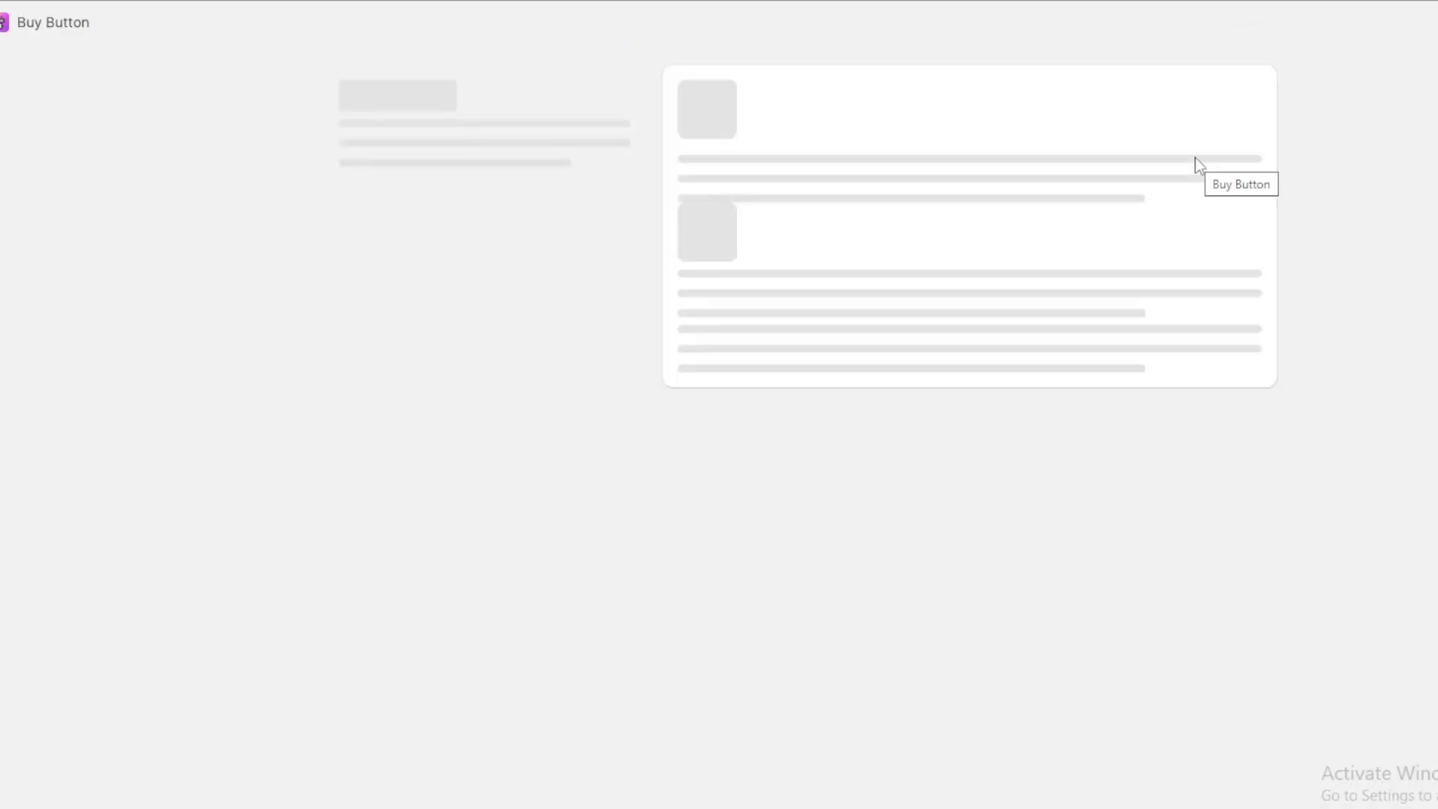
click(721, 408)
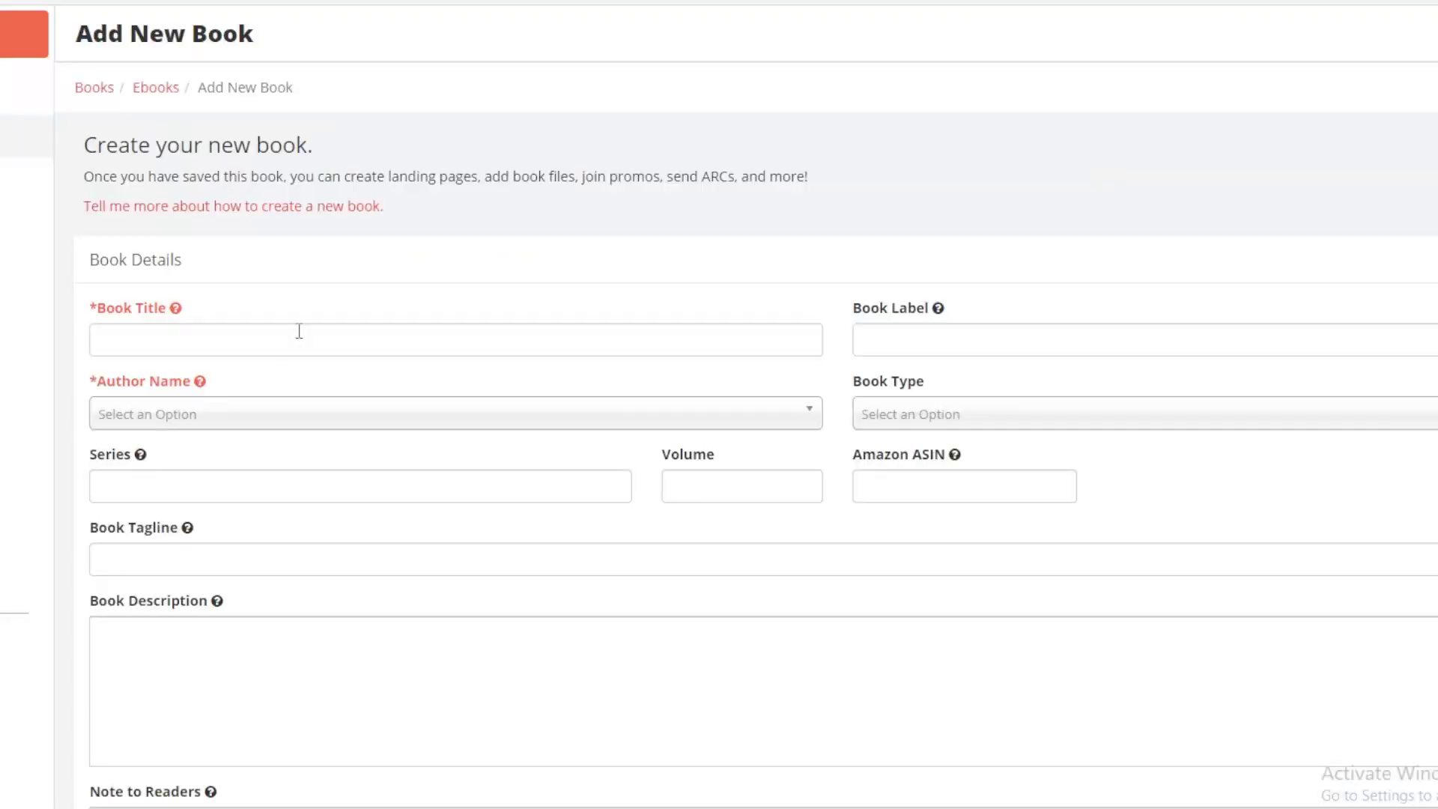
Step: Fill in the book title, label, author, Full Book type and Amazon ASIN
click(292, 330)
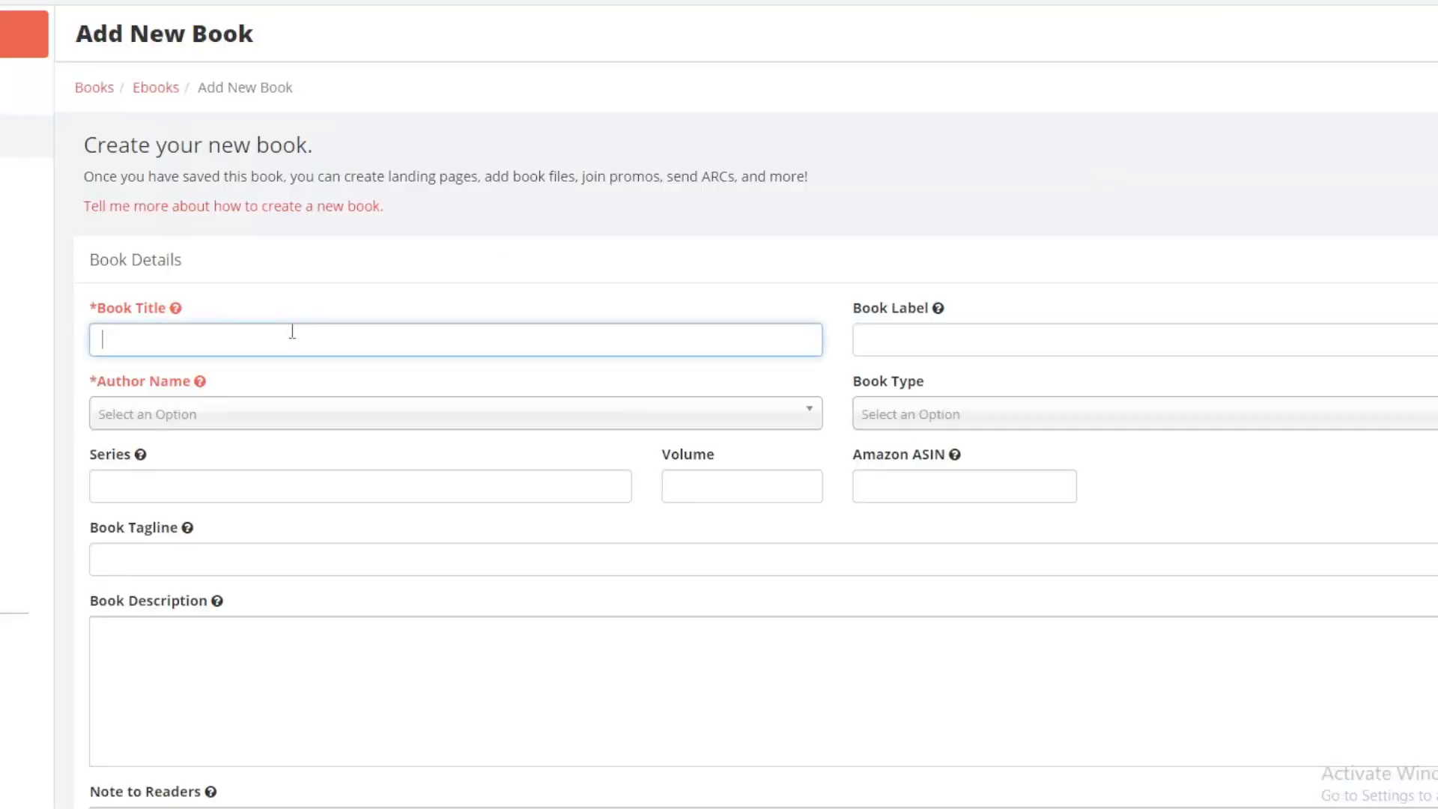
key(ctrl+v)
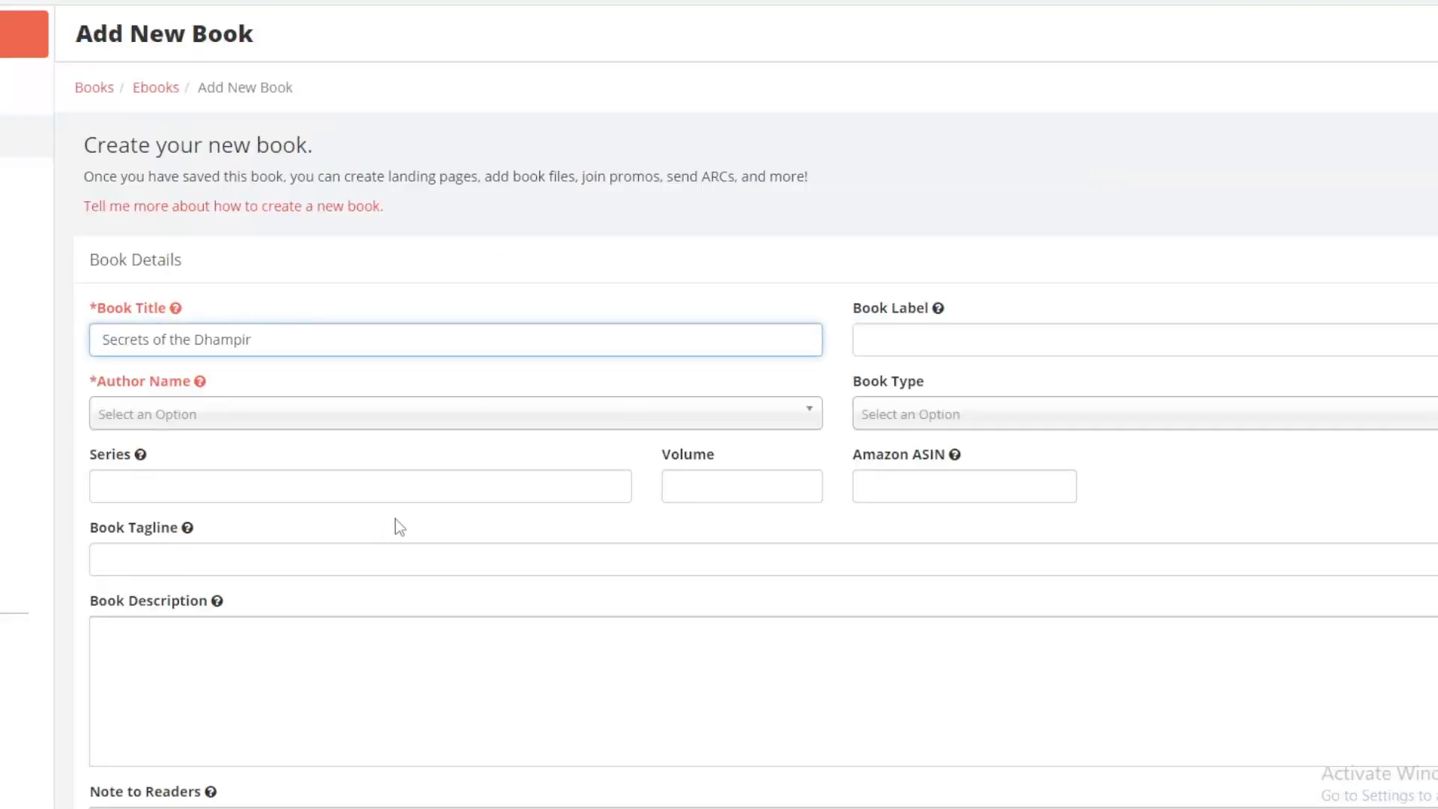
click(905, 350)
key(ctrl+v)
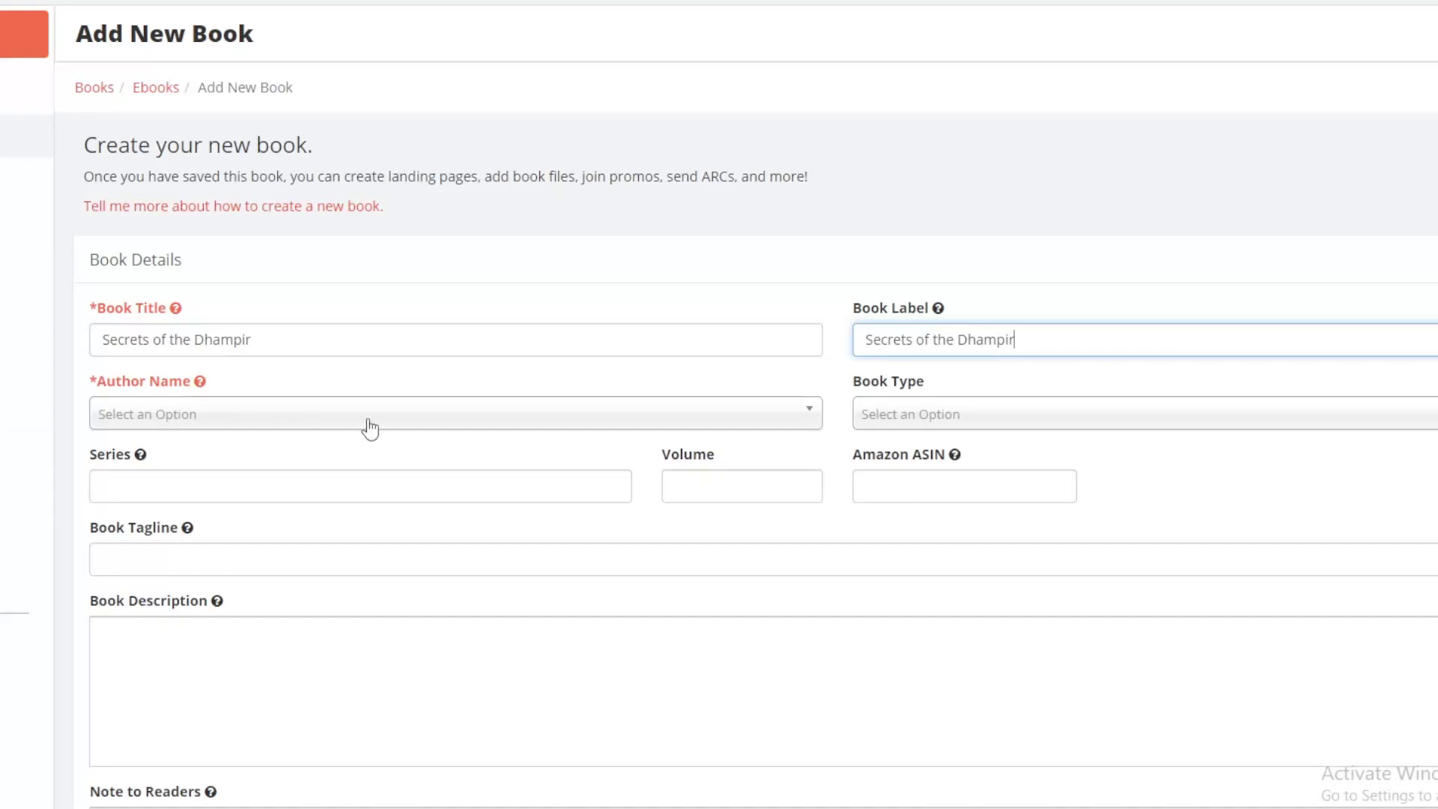
click(796, 414)
click(599, 491)
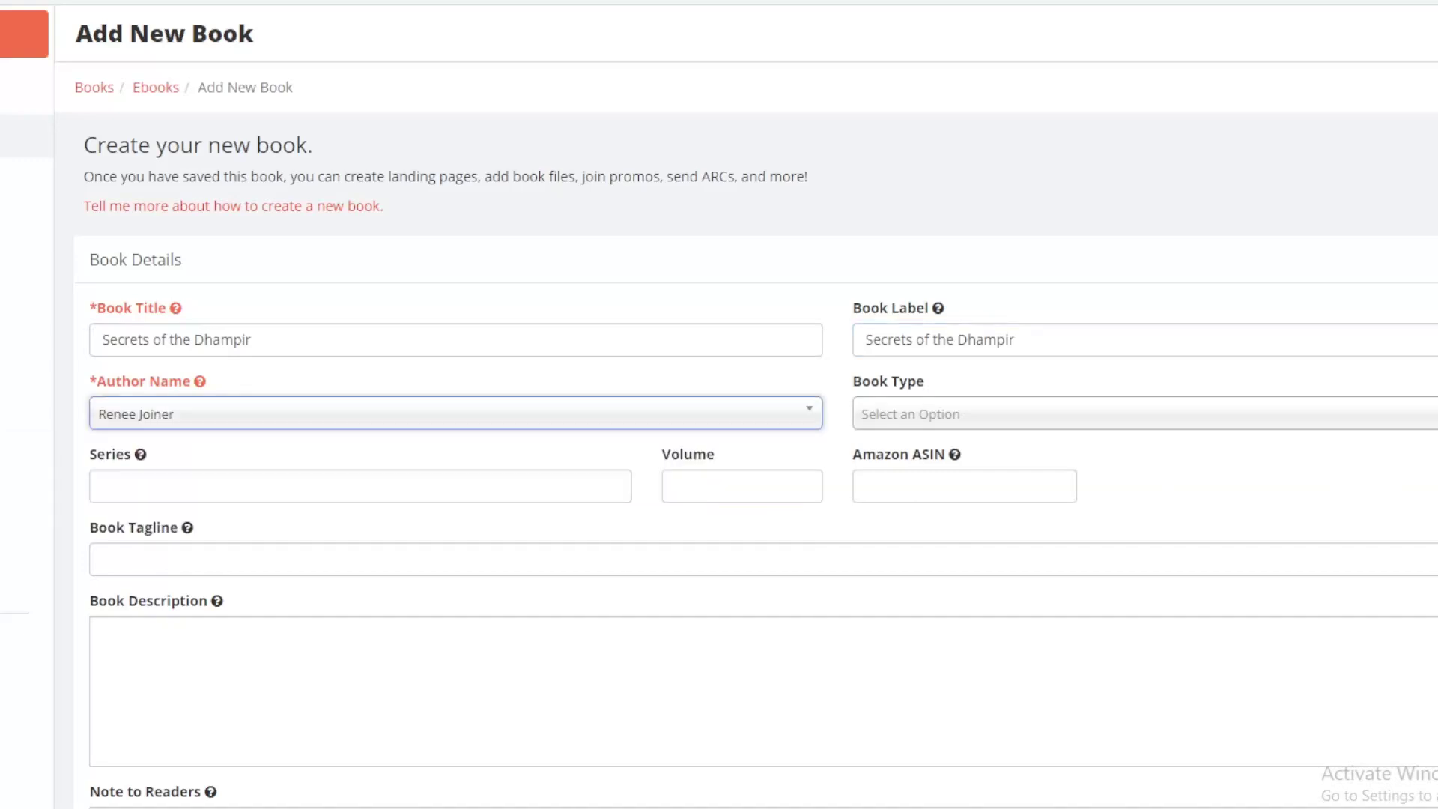
click(1385, 416)
click(1337, 494)
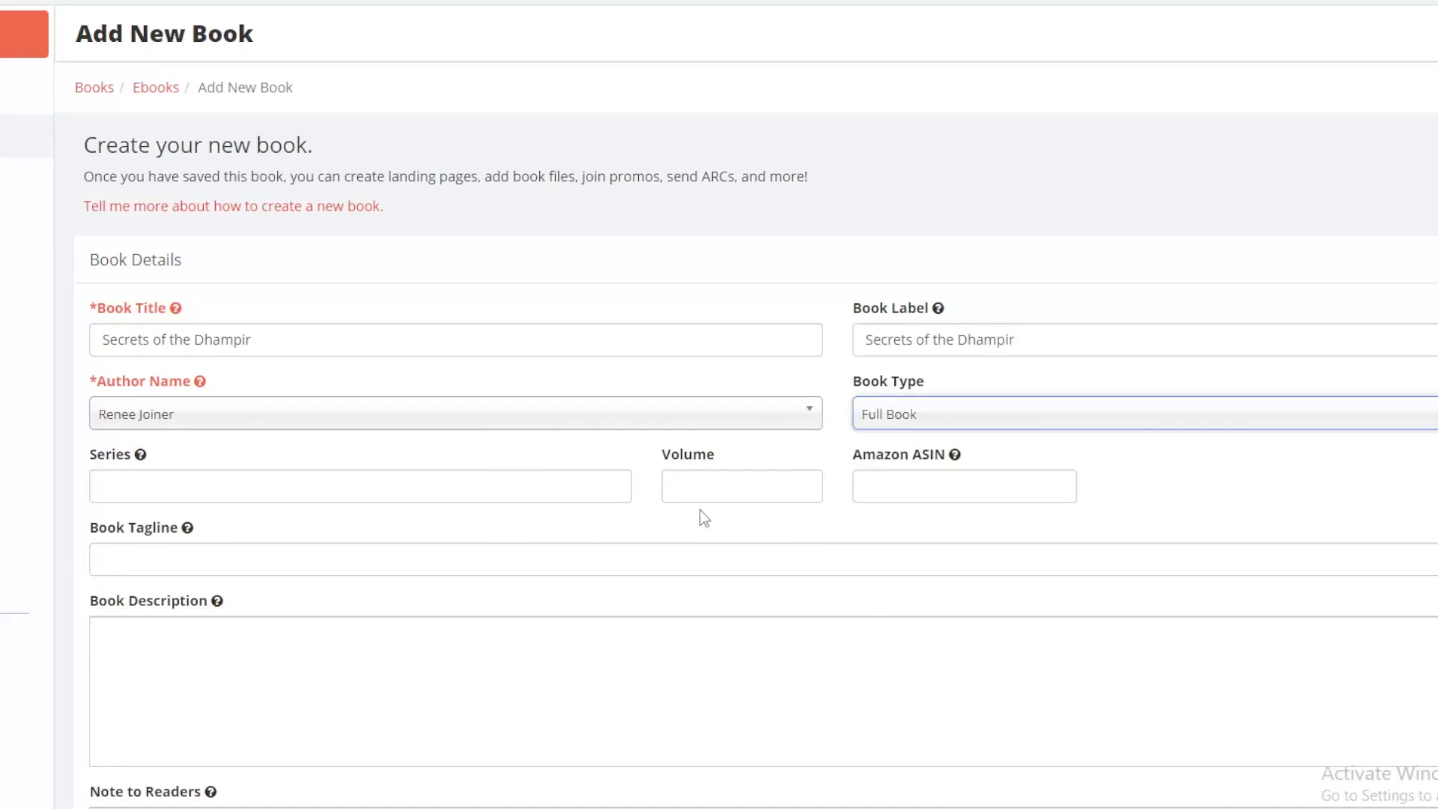
click(965, 486)
key(ctrl+v)
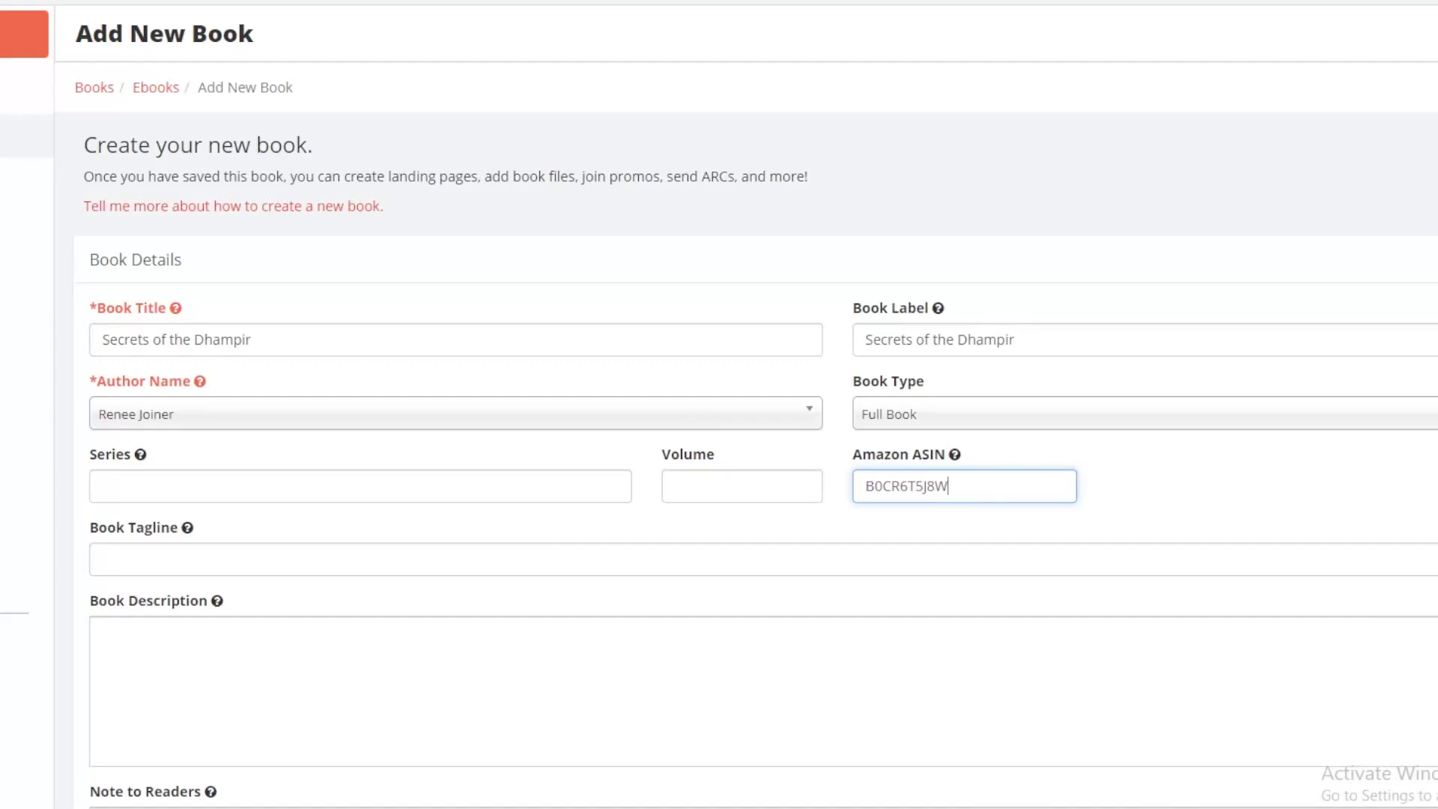
Step: Add the blurb's opening line as tagline and the full description, then create the book
click(404, 558)
key(ctrl+v)
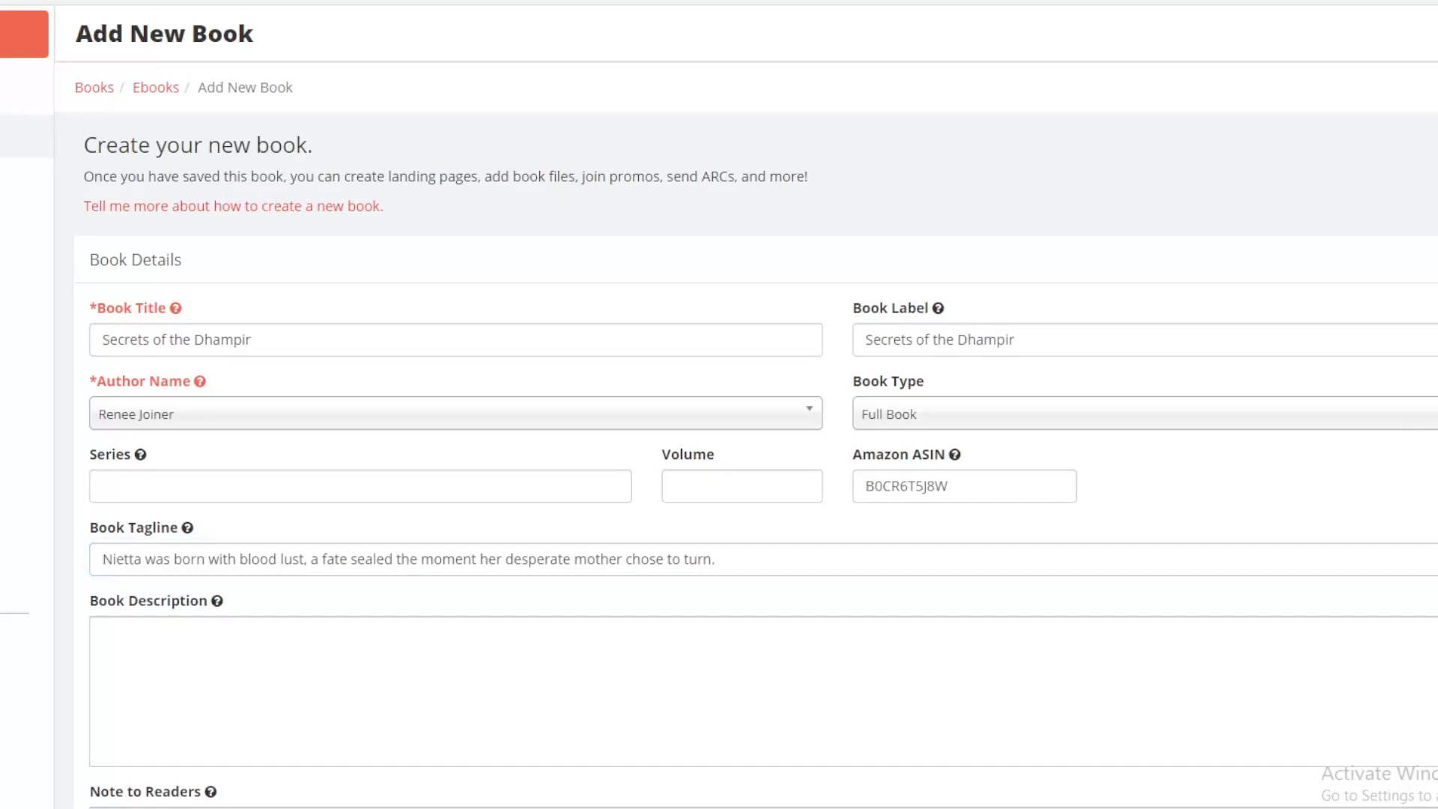
key(ctrl+v)
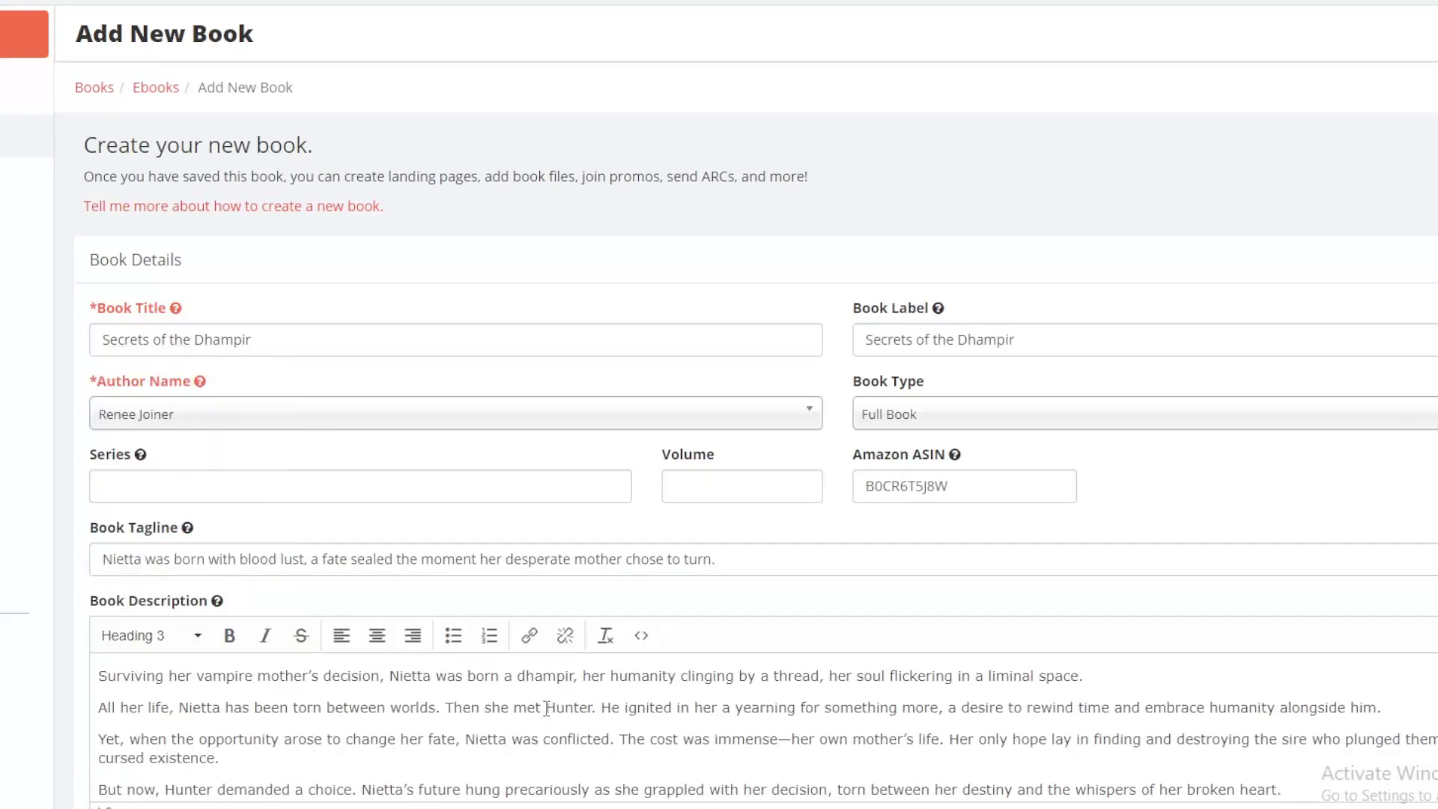
scroll(719, 779, down, 4)
click(119, 795)
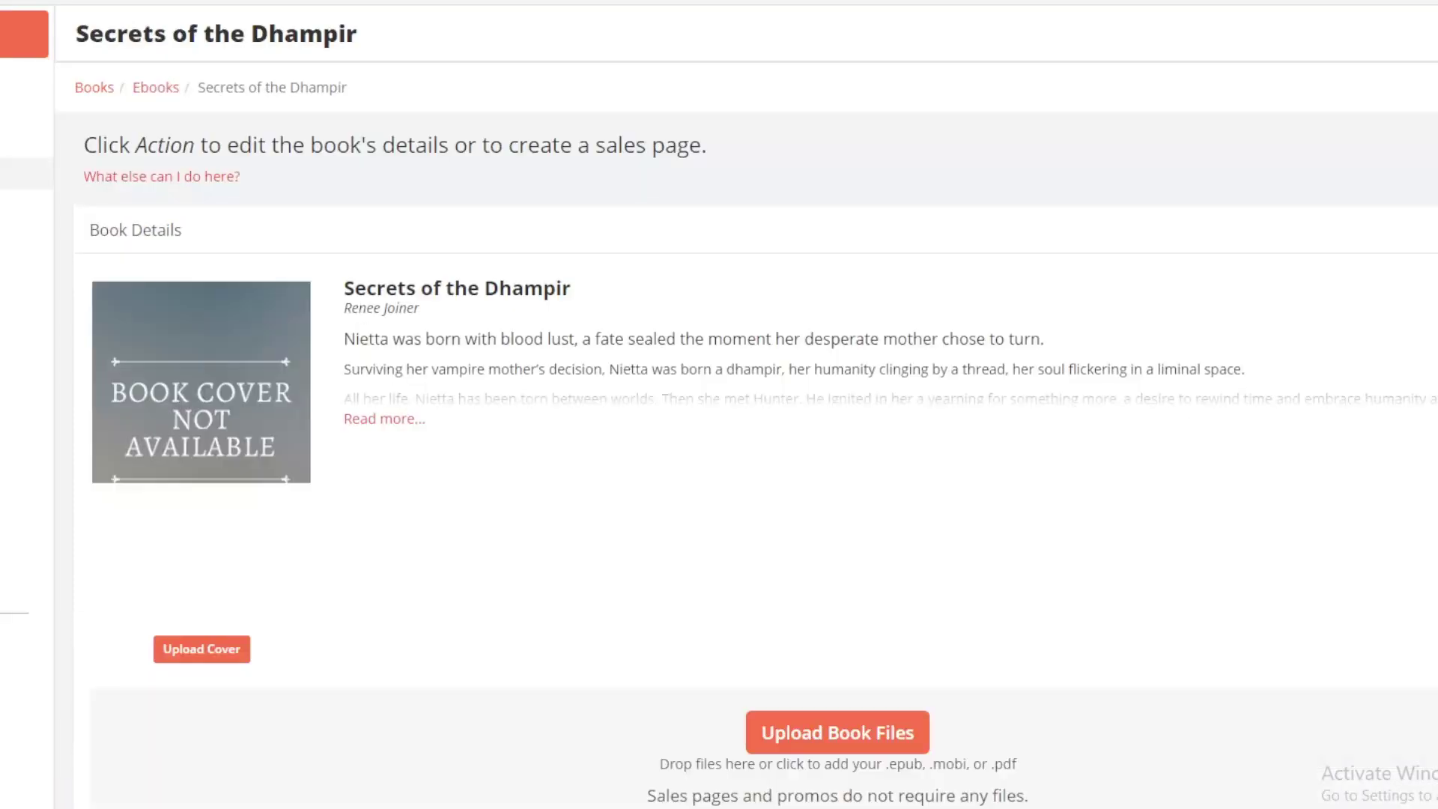
Step: Upload the cover image and the EPUB file for Secrets of the Dhampir
click(196, 651)
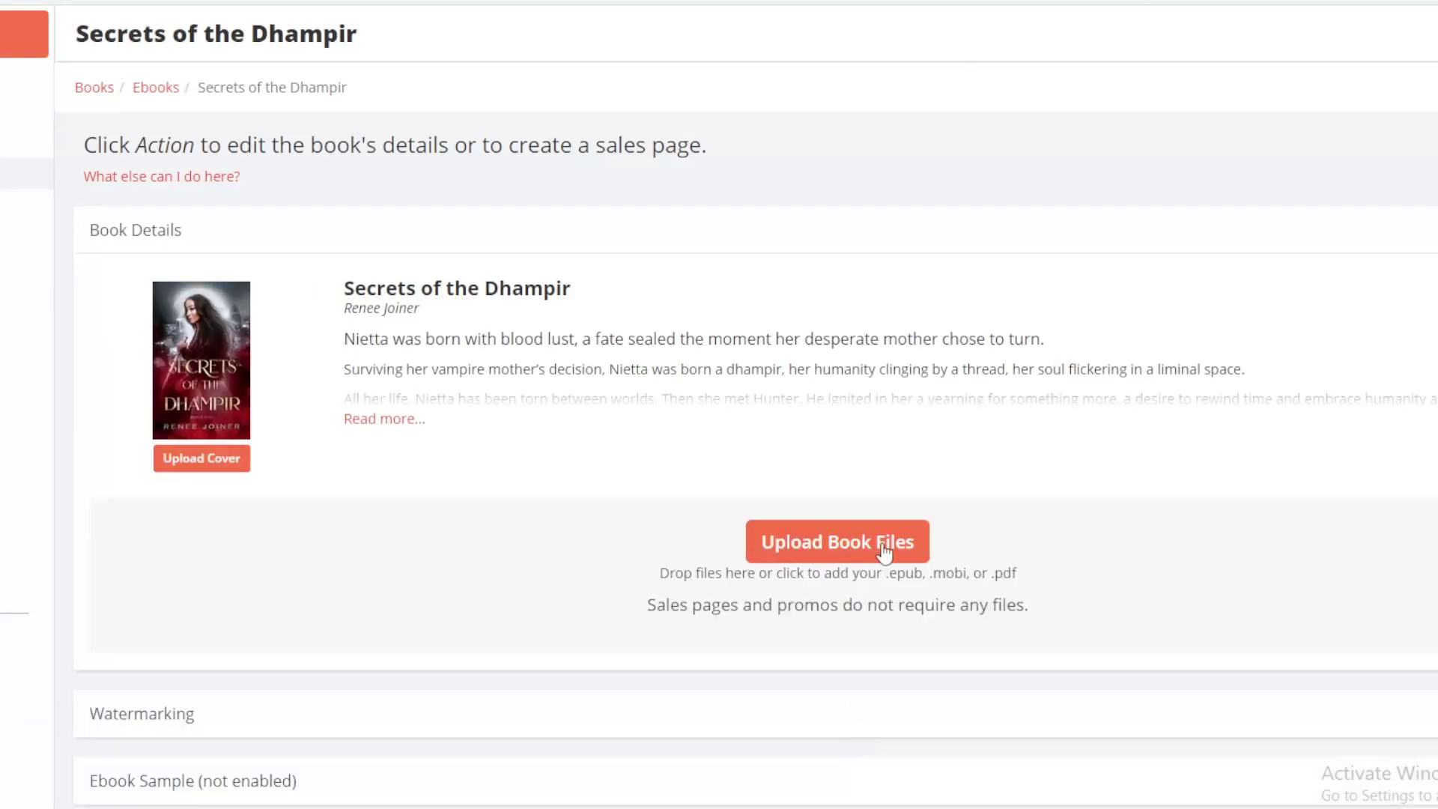
click(882, 542)
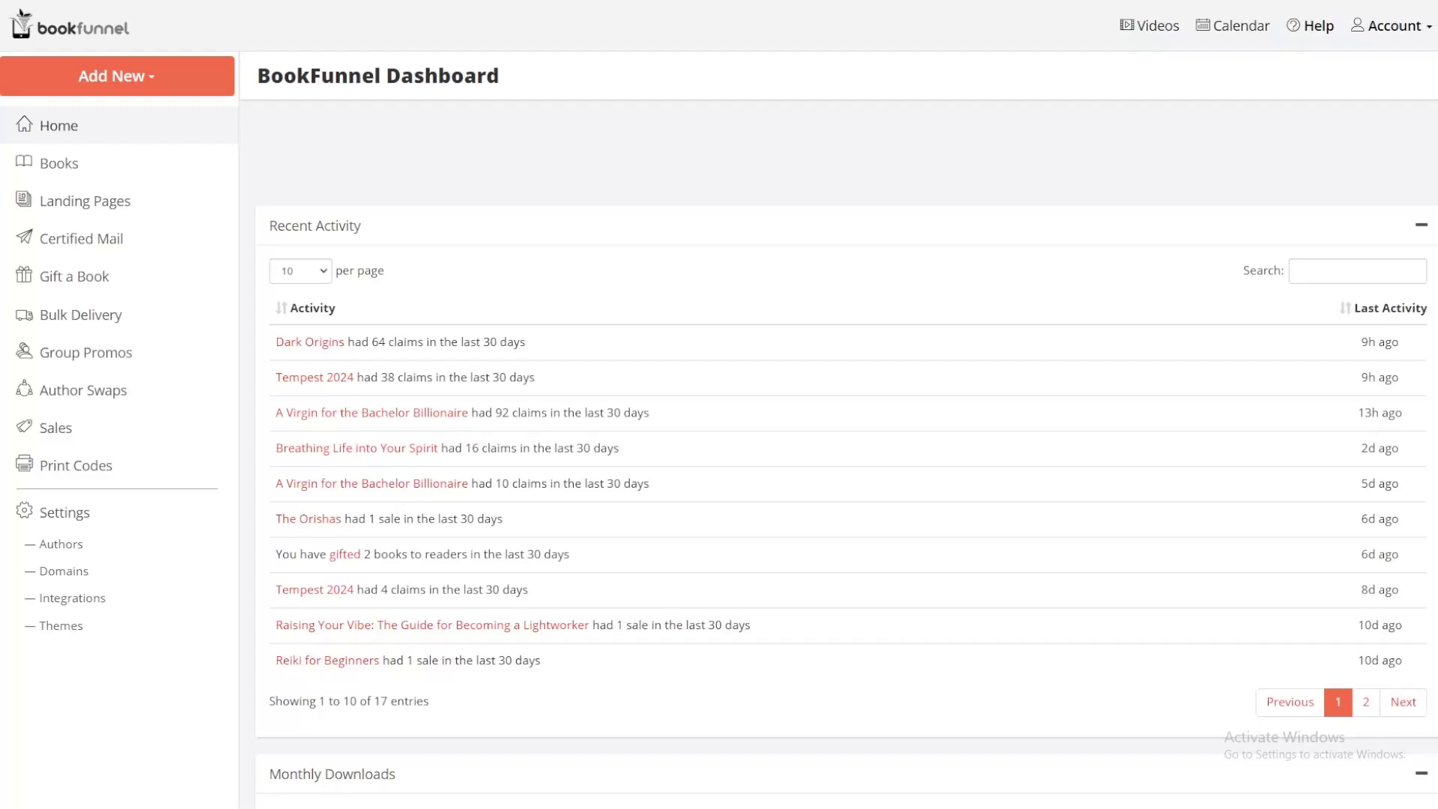
Step: From the Sales page, start a New Delivery Action
click(85, 440)
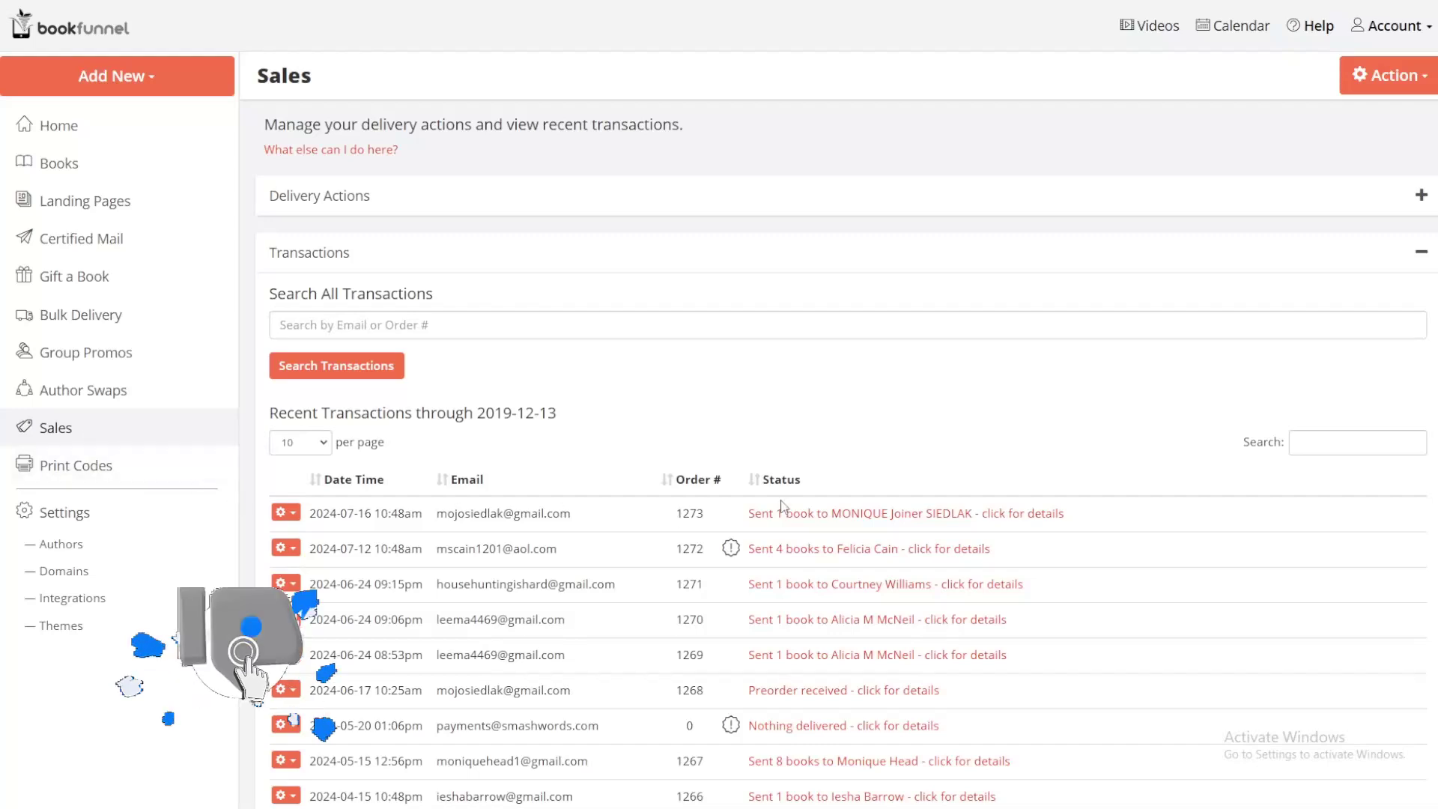
click(1374, 83)
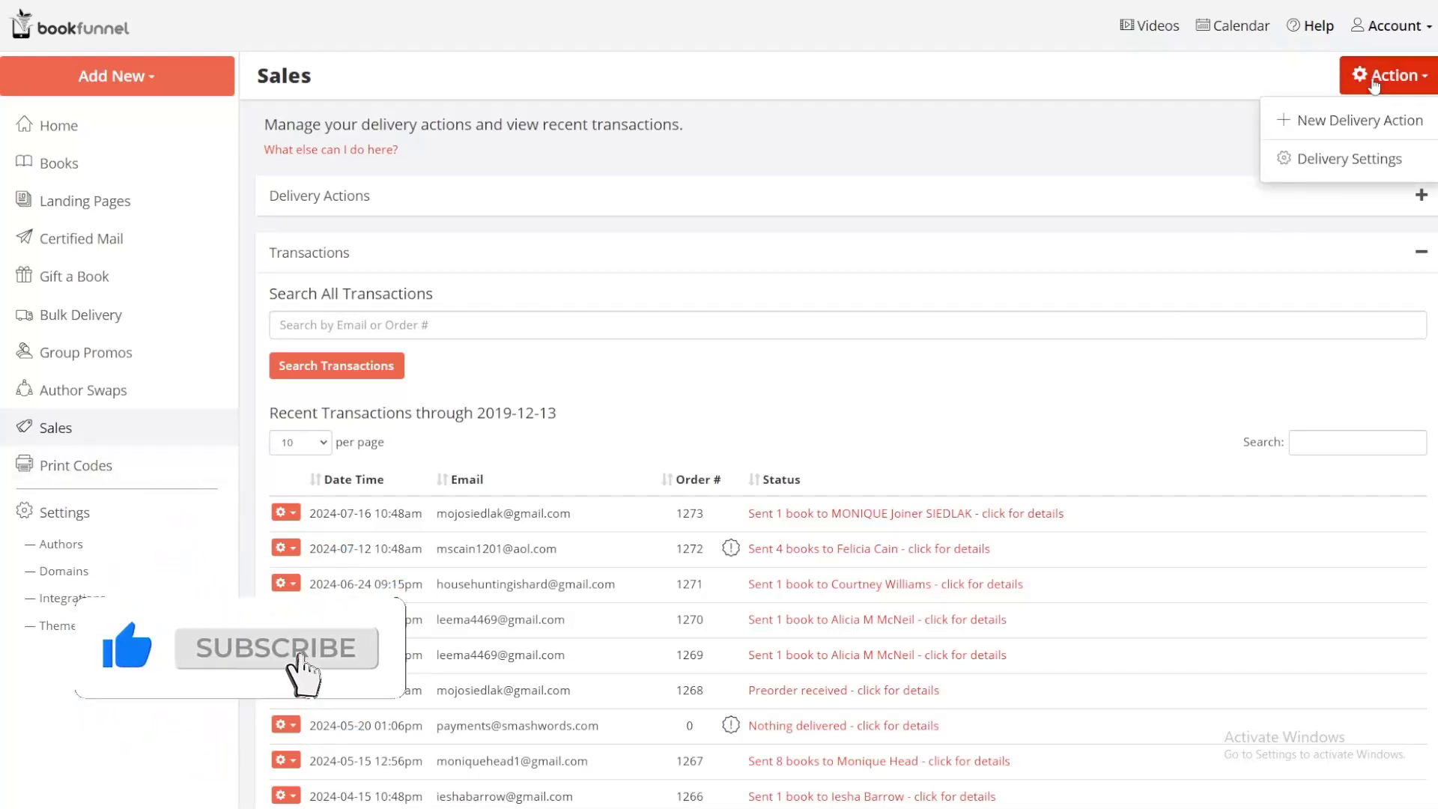
click(1381, 126)
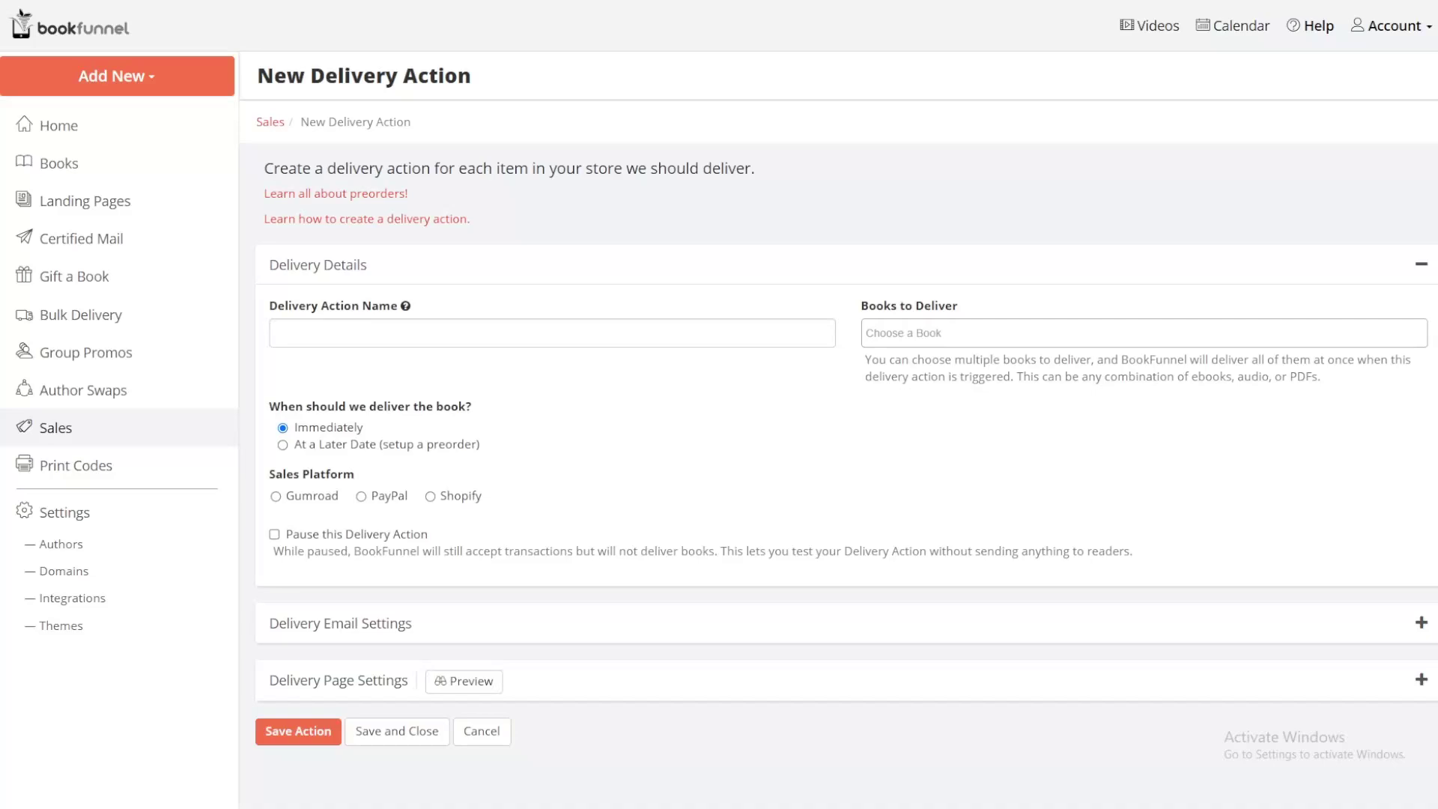
Step: Name the action 'Secrets of the Dhampir' as a 2024-01-25 Shopify preorder with SKU 961362-086
text(Secrets of the Dhampir)
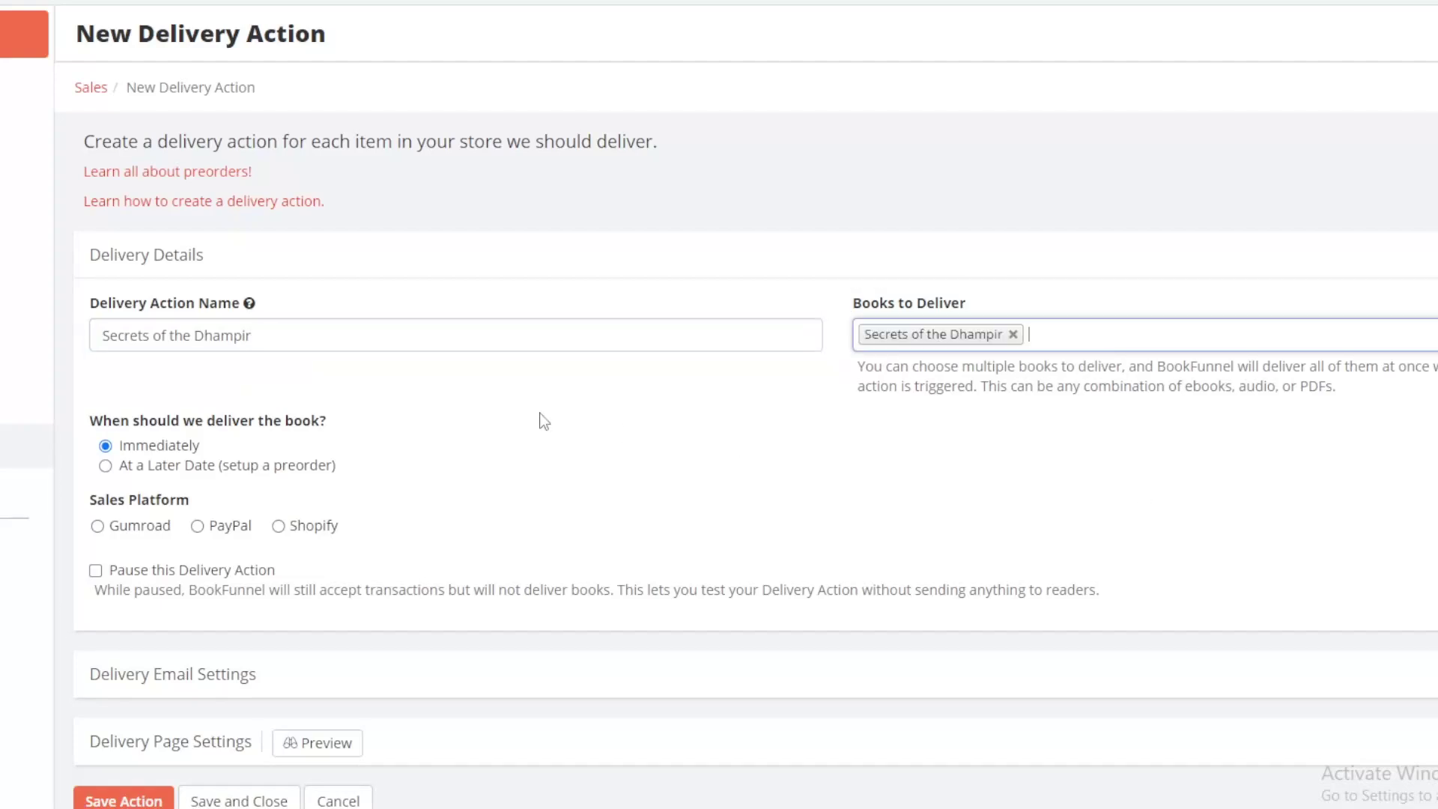
click(106, 466)
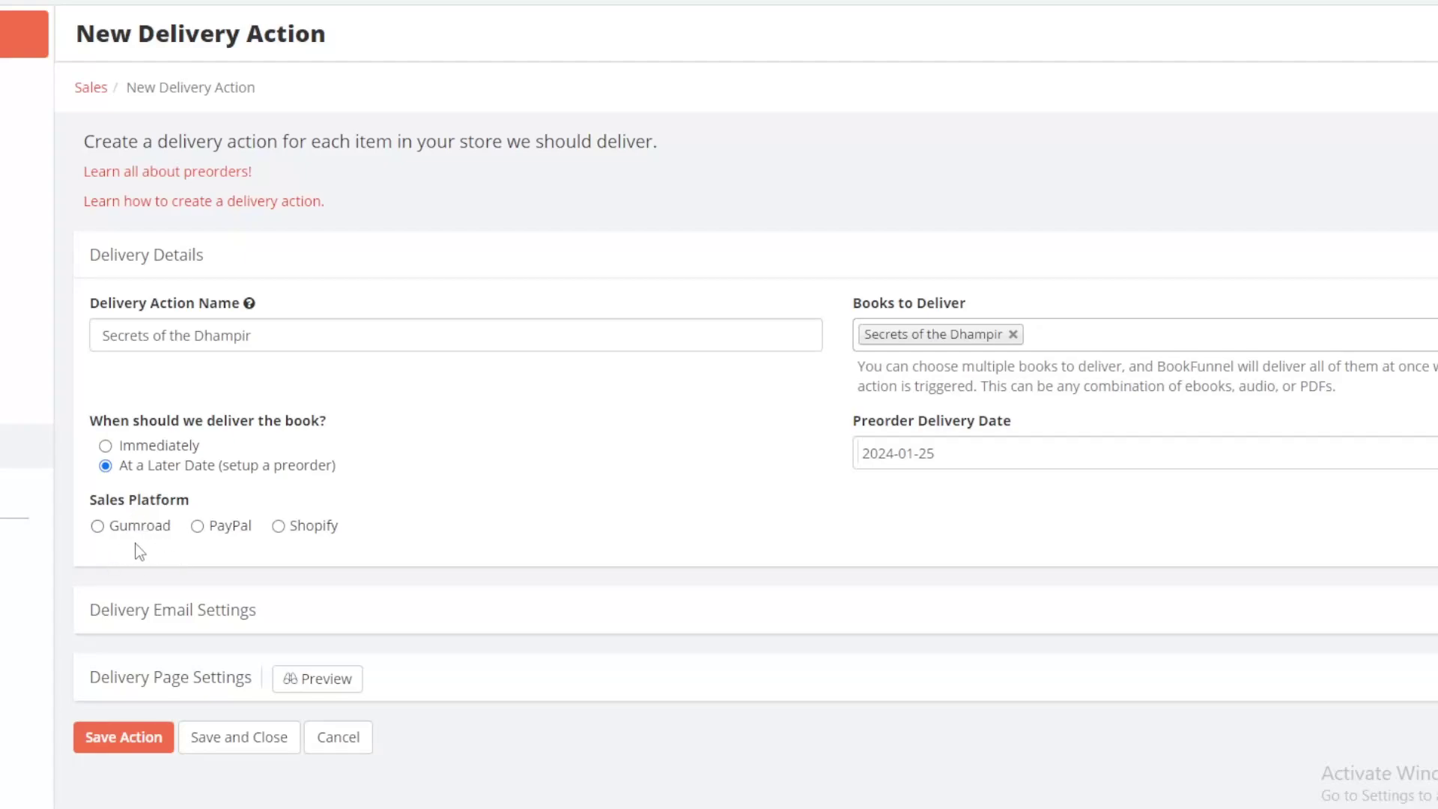
click(279, 532)
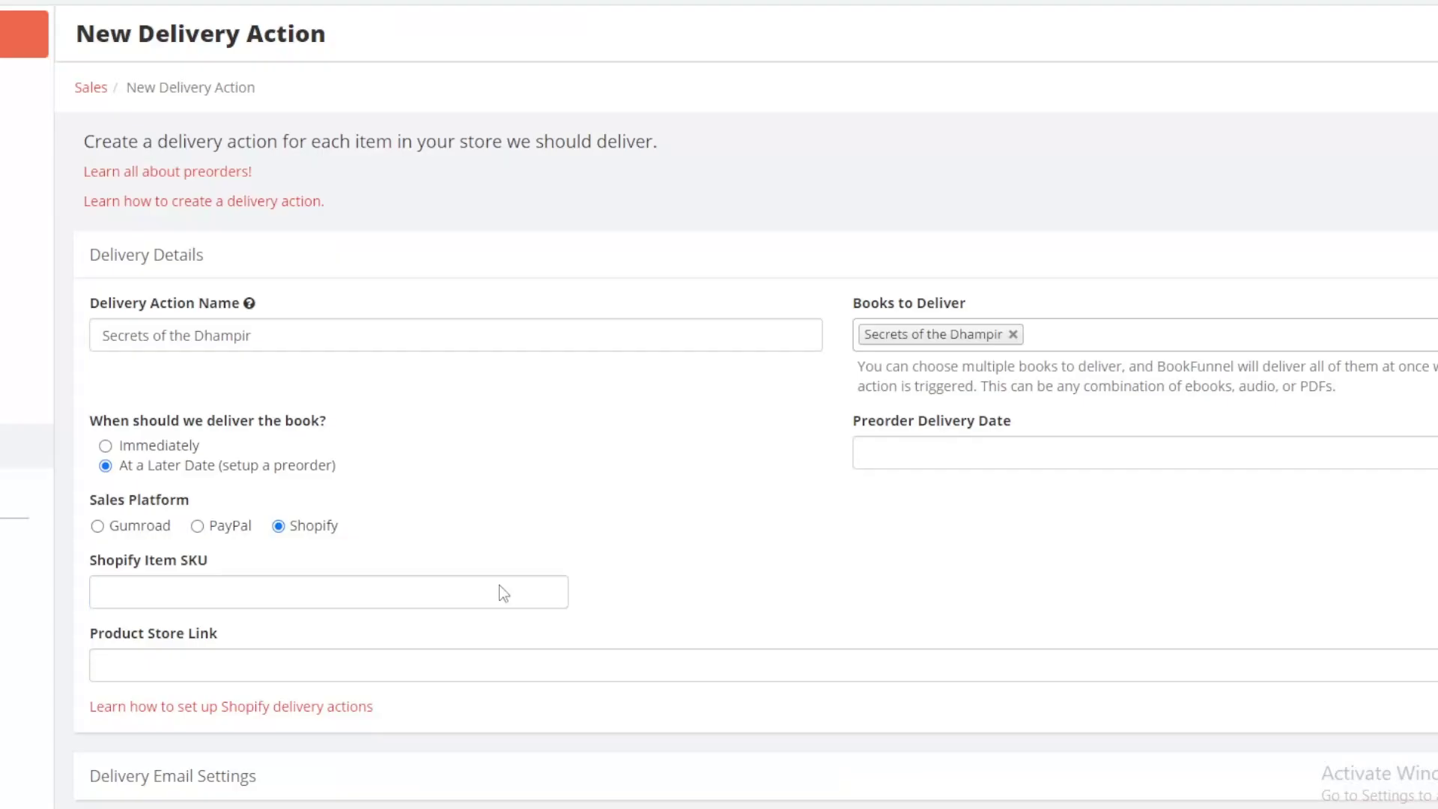
click(503, 593)
text(961362-086)
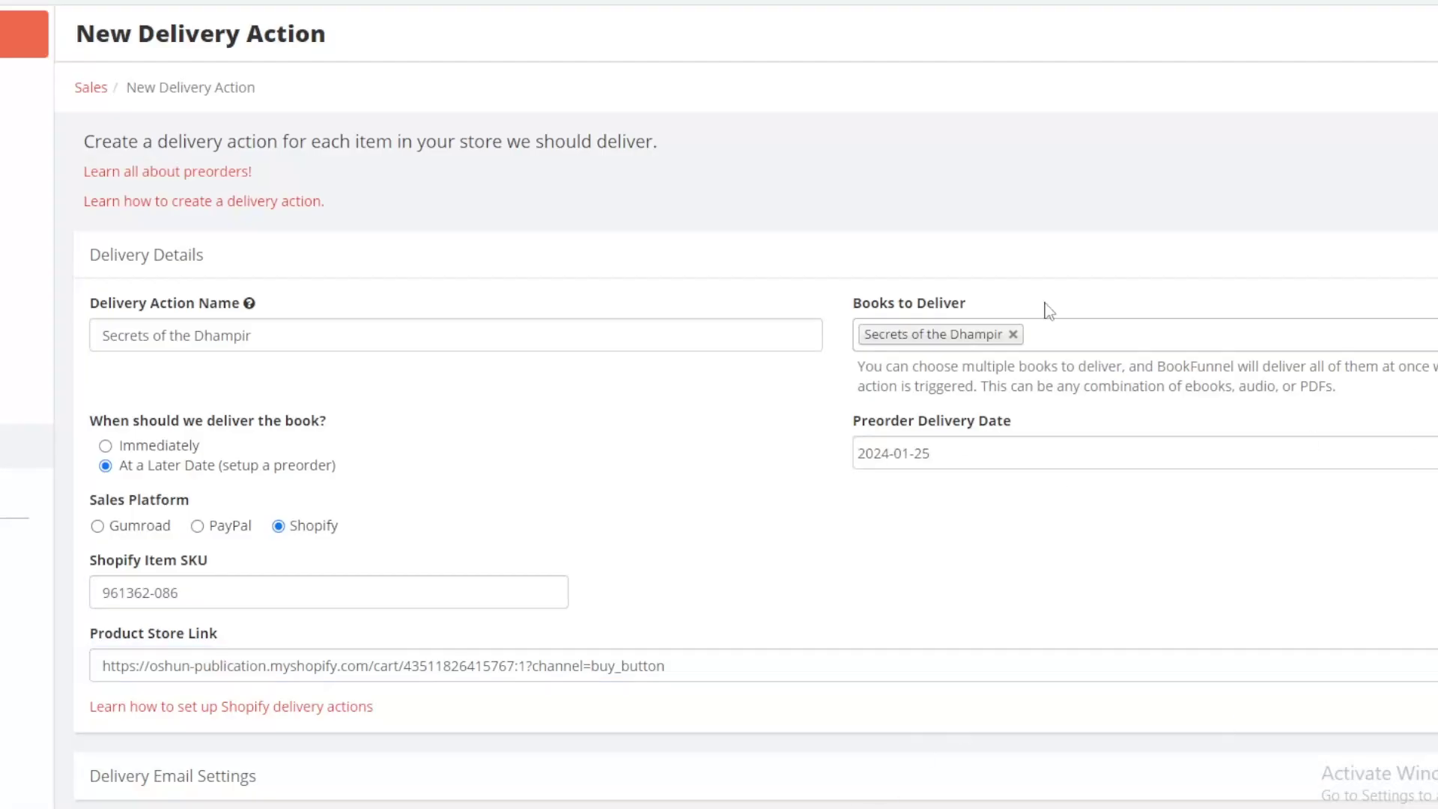
Step: Save the Secrets of the Dhampir Shopify delivery action with its SKU and checkout link
scroll(775, 593, down, 3)
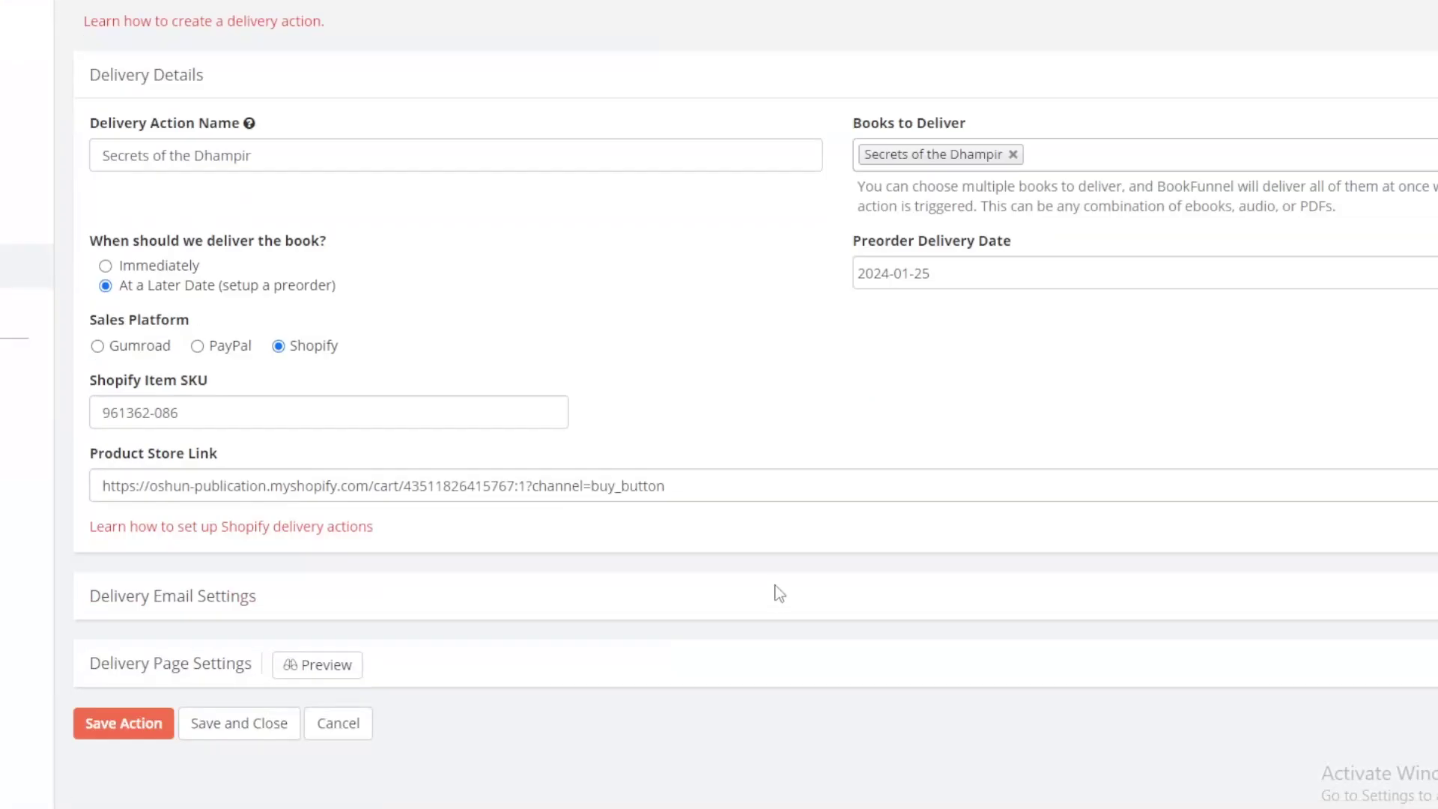
click(118, 741)
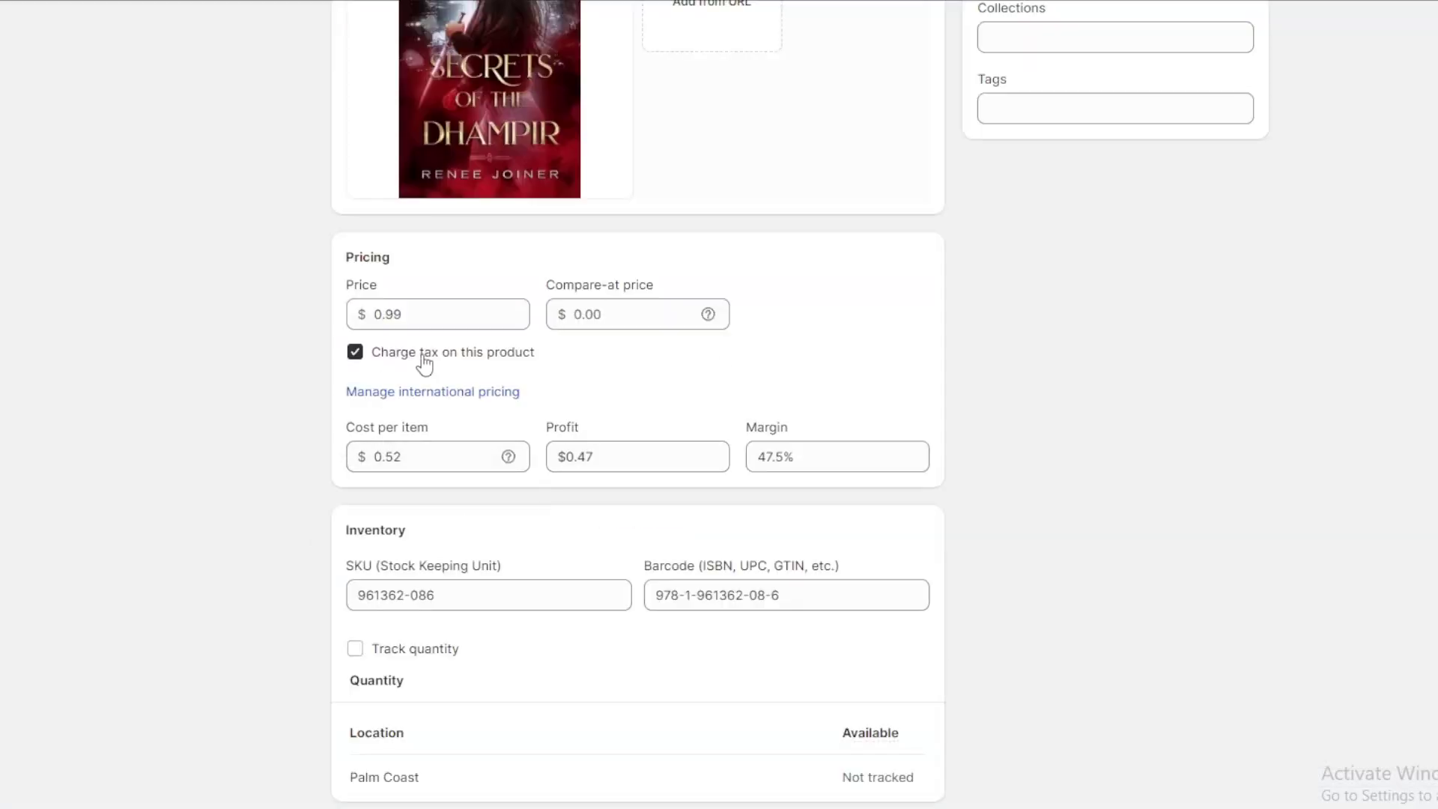
Step: Replace the ebook's $0.99 price with 0.00 for a free test purchase
double_click(433, 311)
text(0)
scroll(430, 311, down, 2)
text(.00)
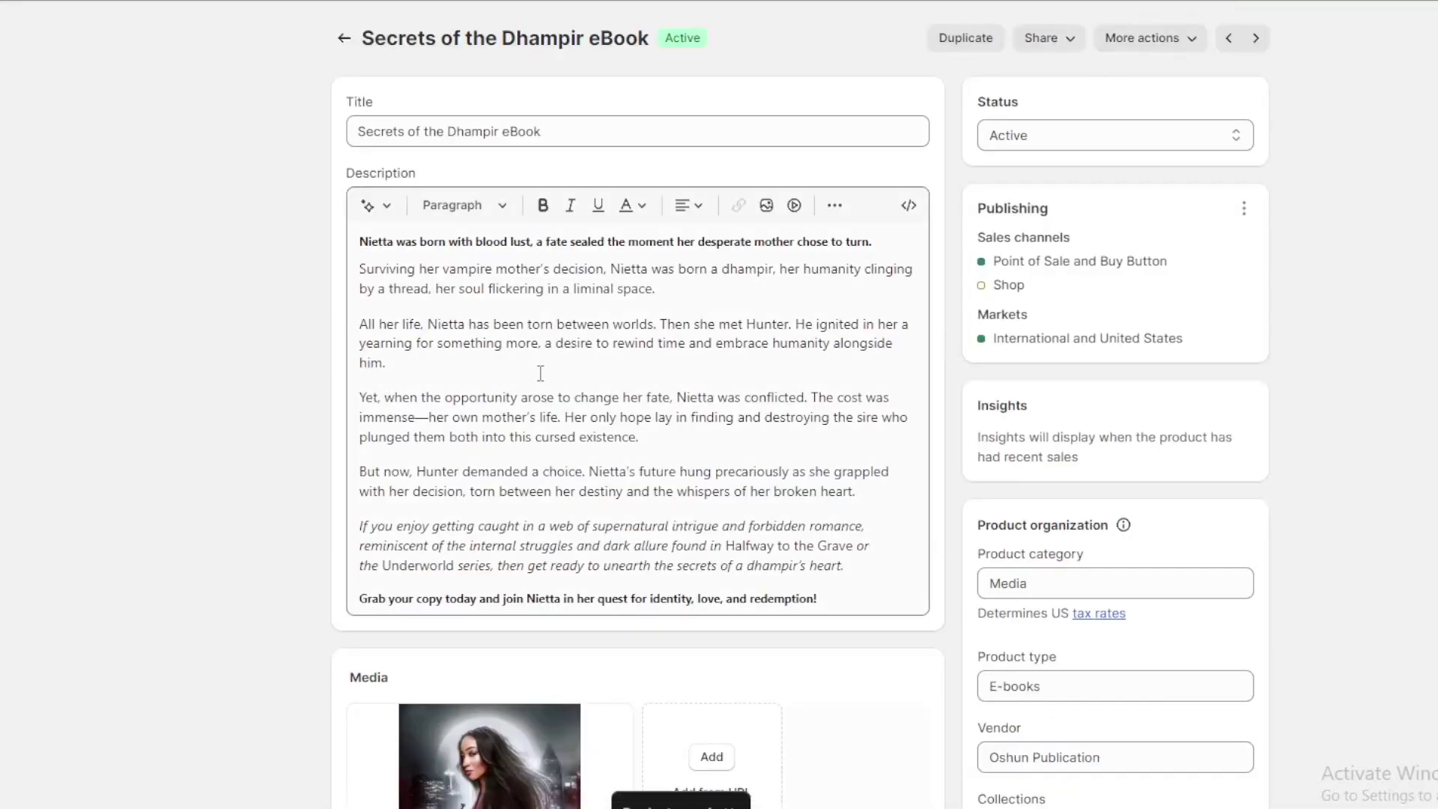
scroll(558, 373, down, 3)
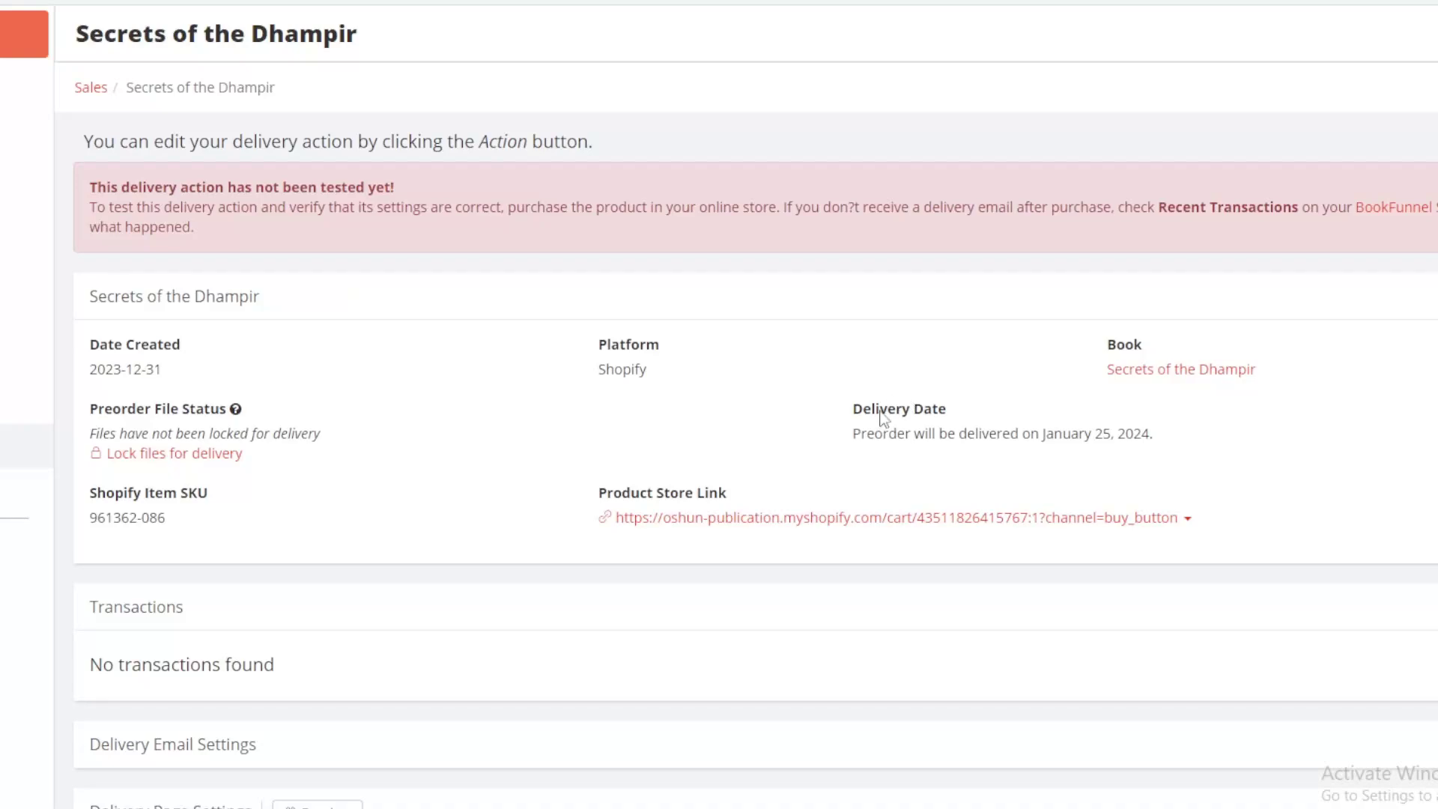
Step: Open the Secrets of the Dhampir product store link in a new tab, showing the $0.00 Shopify checkout
click(845, 528)
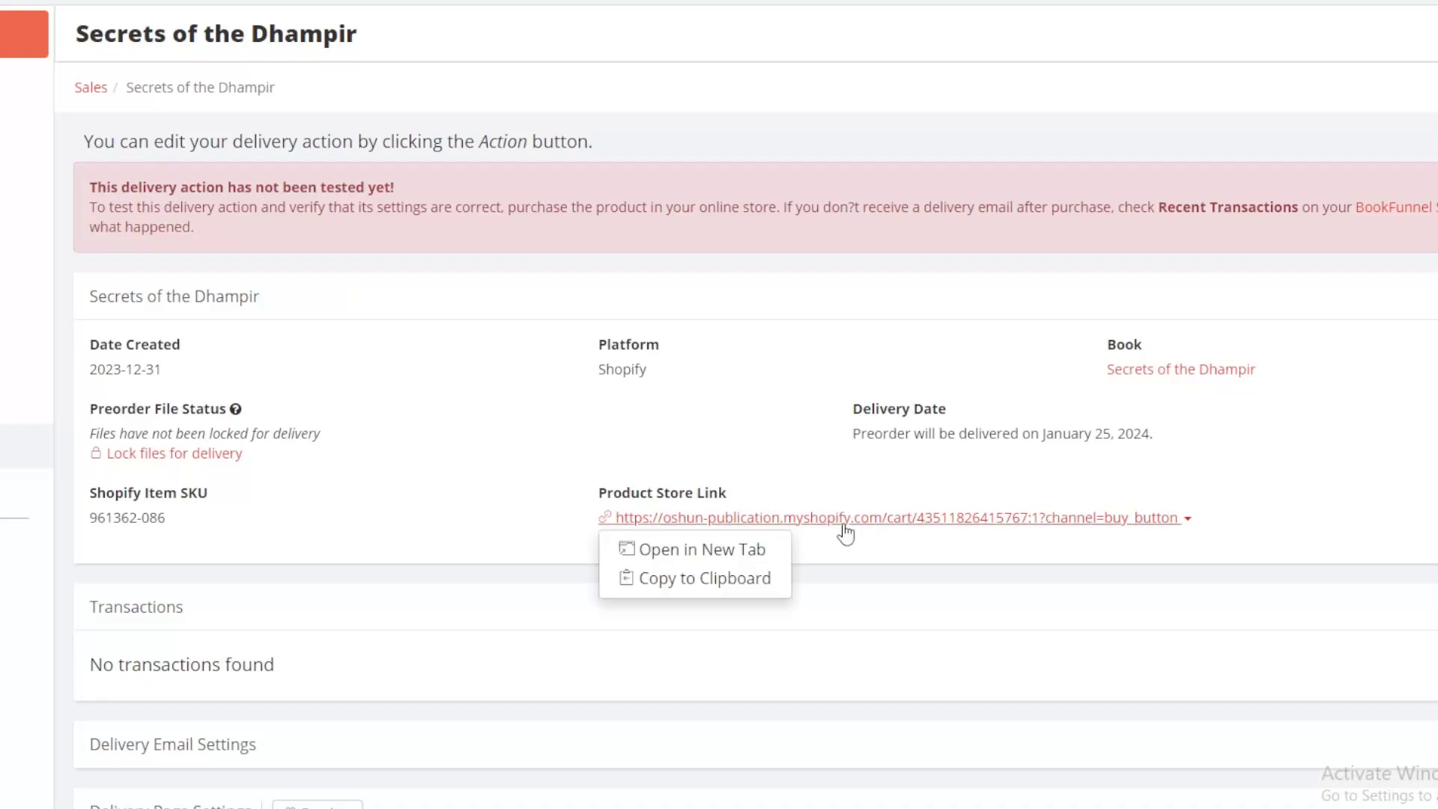
click(737, 551)
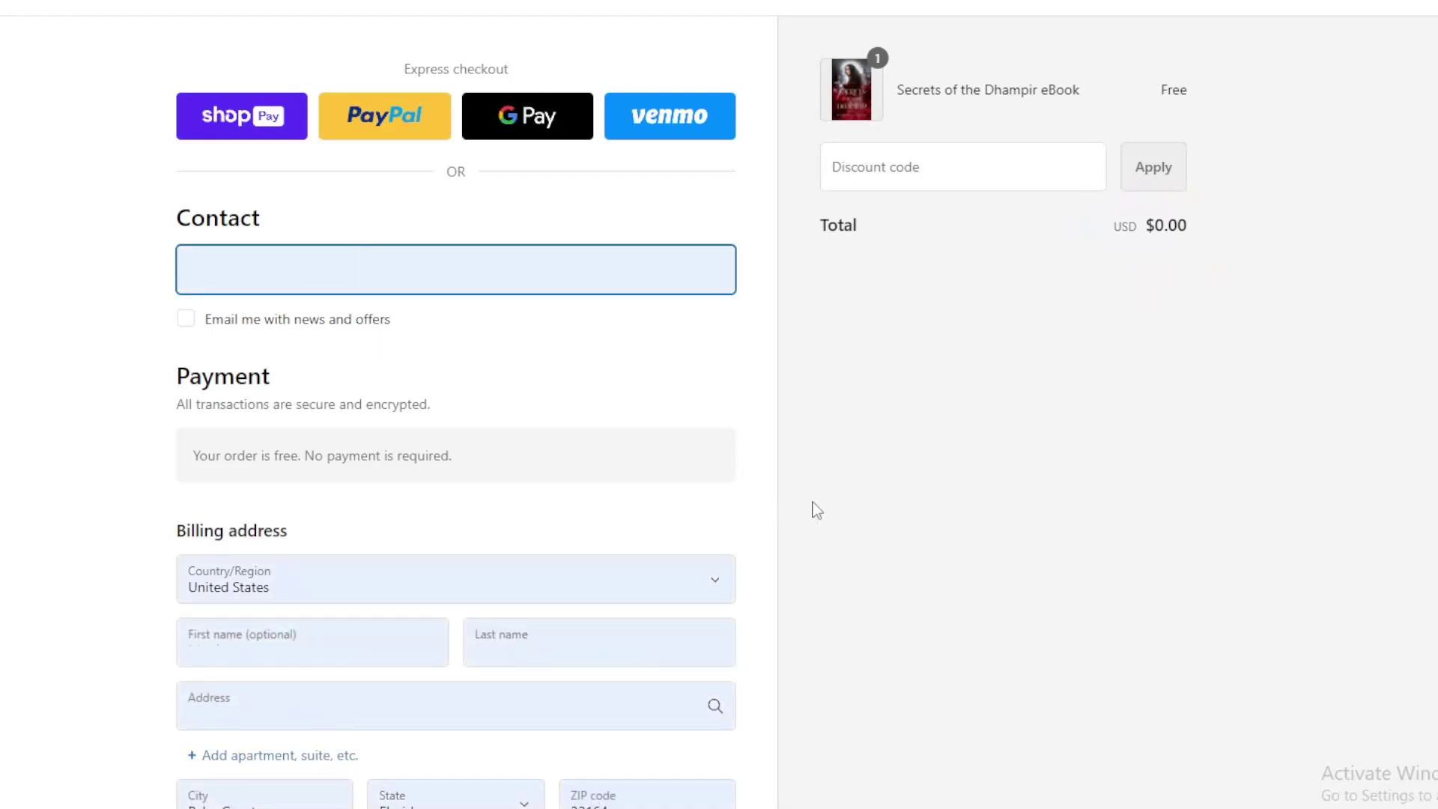
Step: Place the free $0.00 test order for the Secrets of the Dhampir eBook
scroll(814, 509, down, 4)
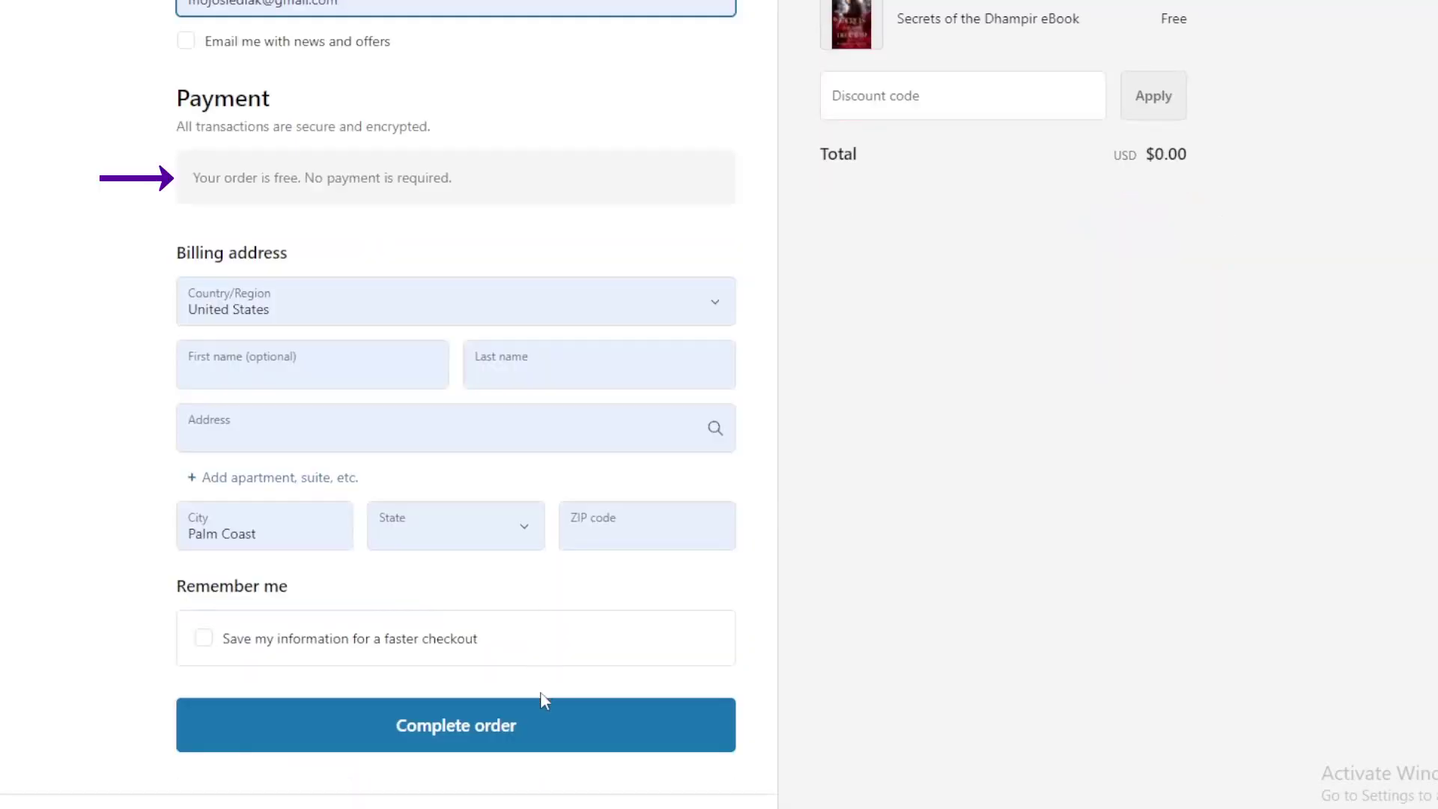
click(526, 733)
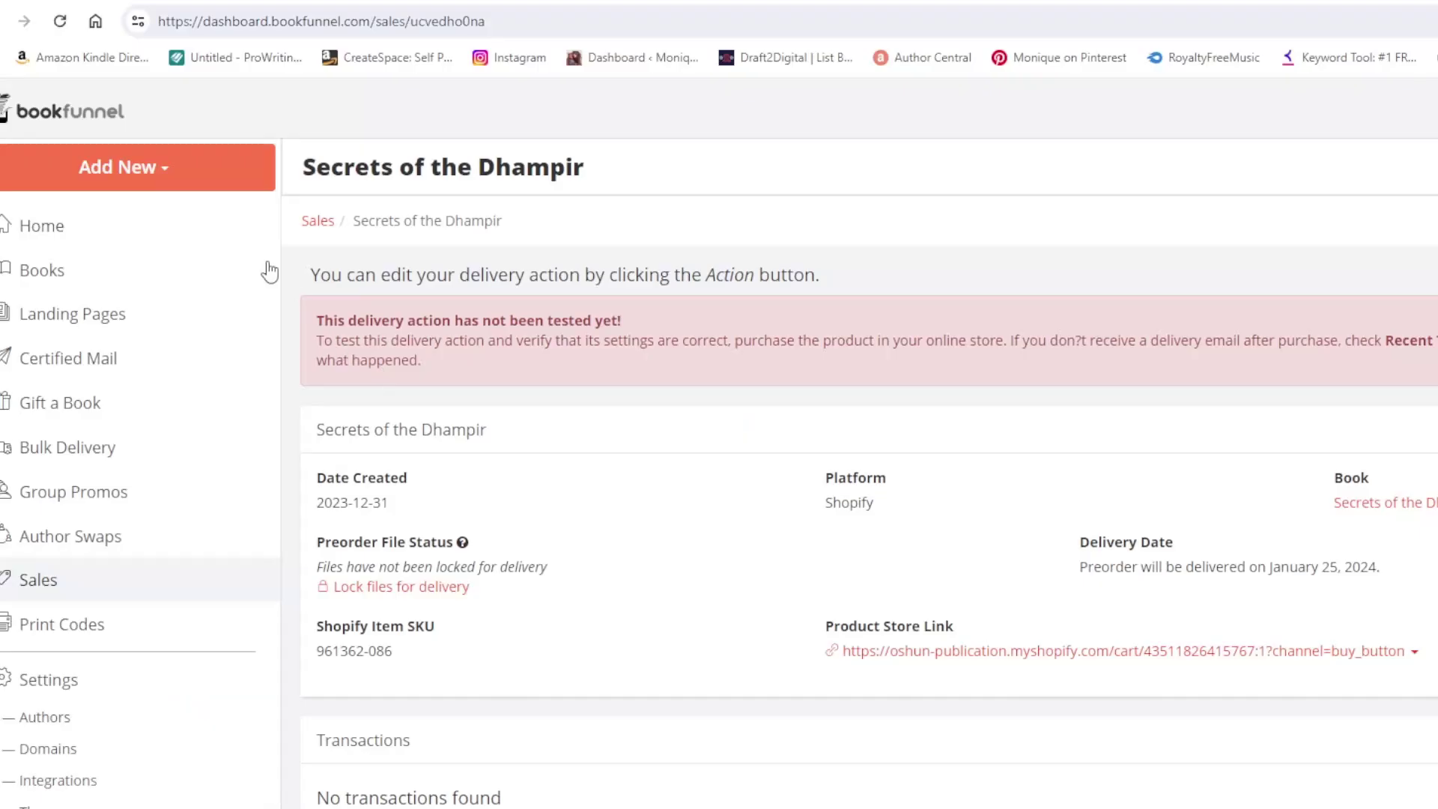
Step: Refresh to confirm Preorders (1), then lock the book files for delivery on January 25, 2024
click(60, 24)
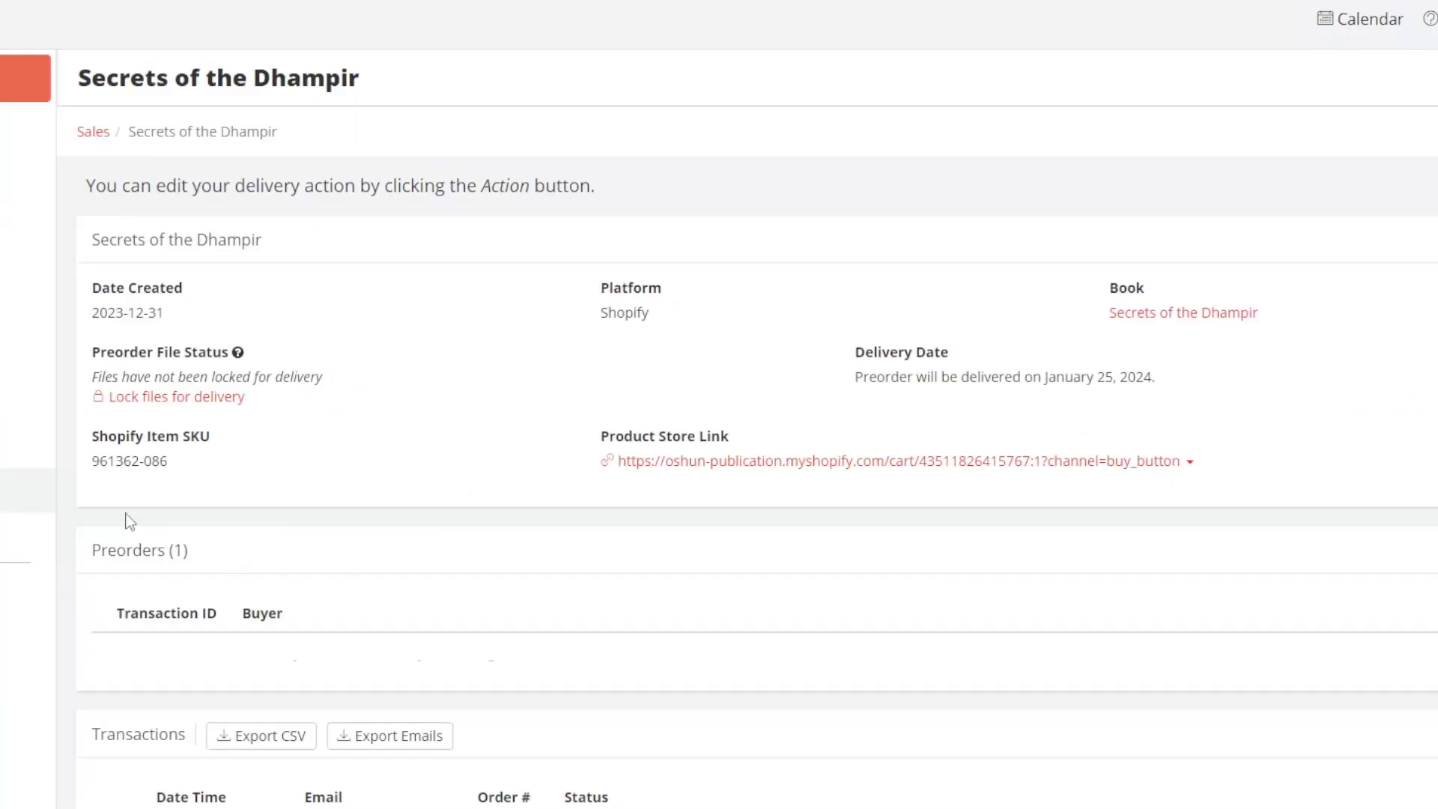
click(152, 399)
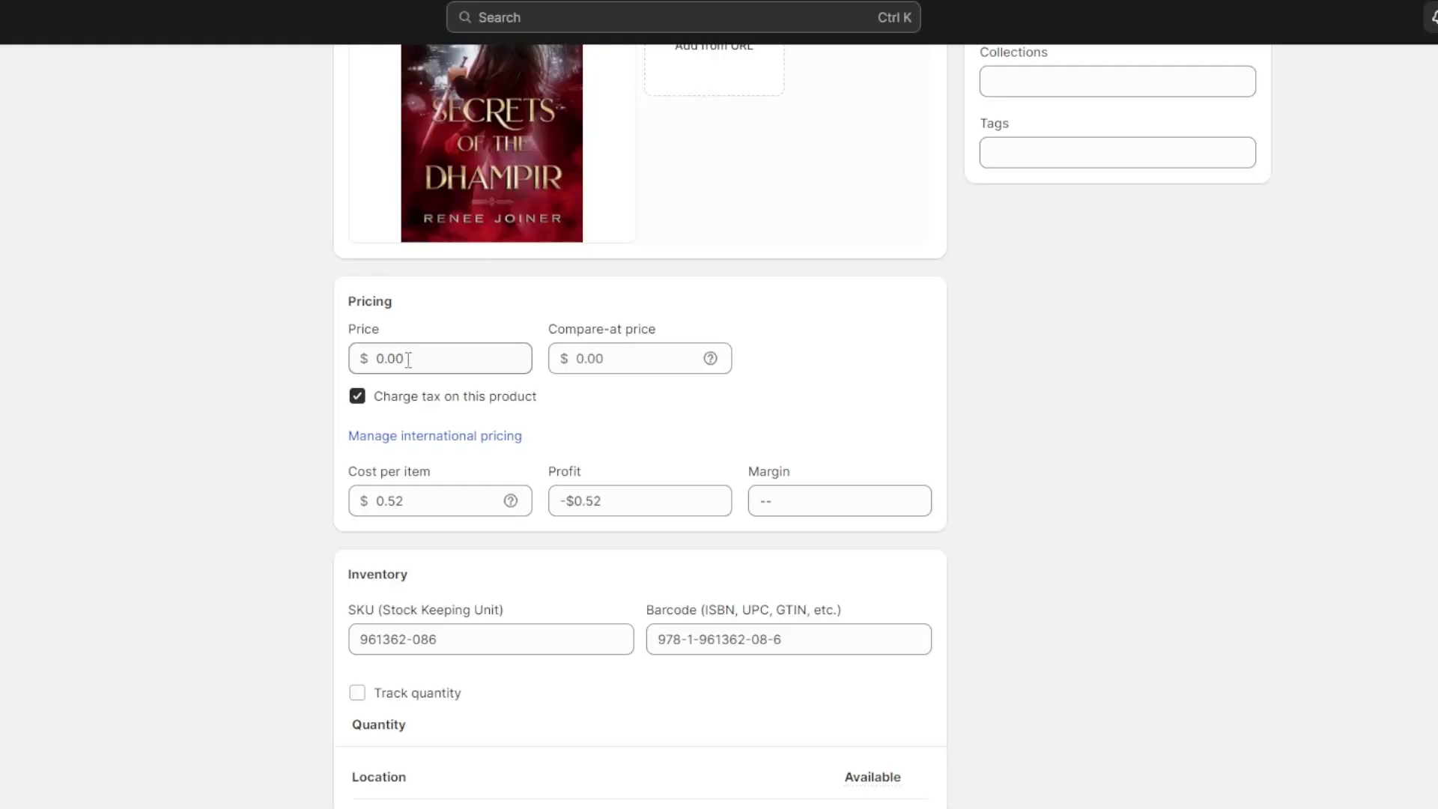
Step: Change the ebook's price from 0.00 back to 0.99 and save the product
click(408, 360)
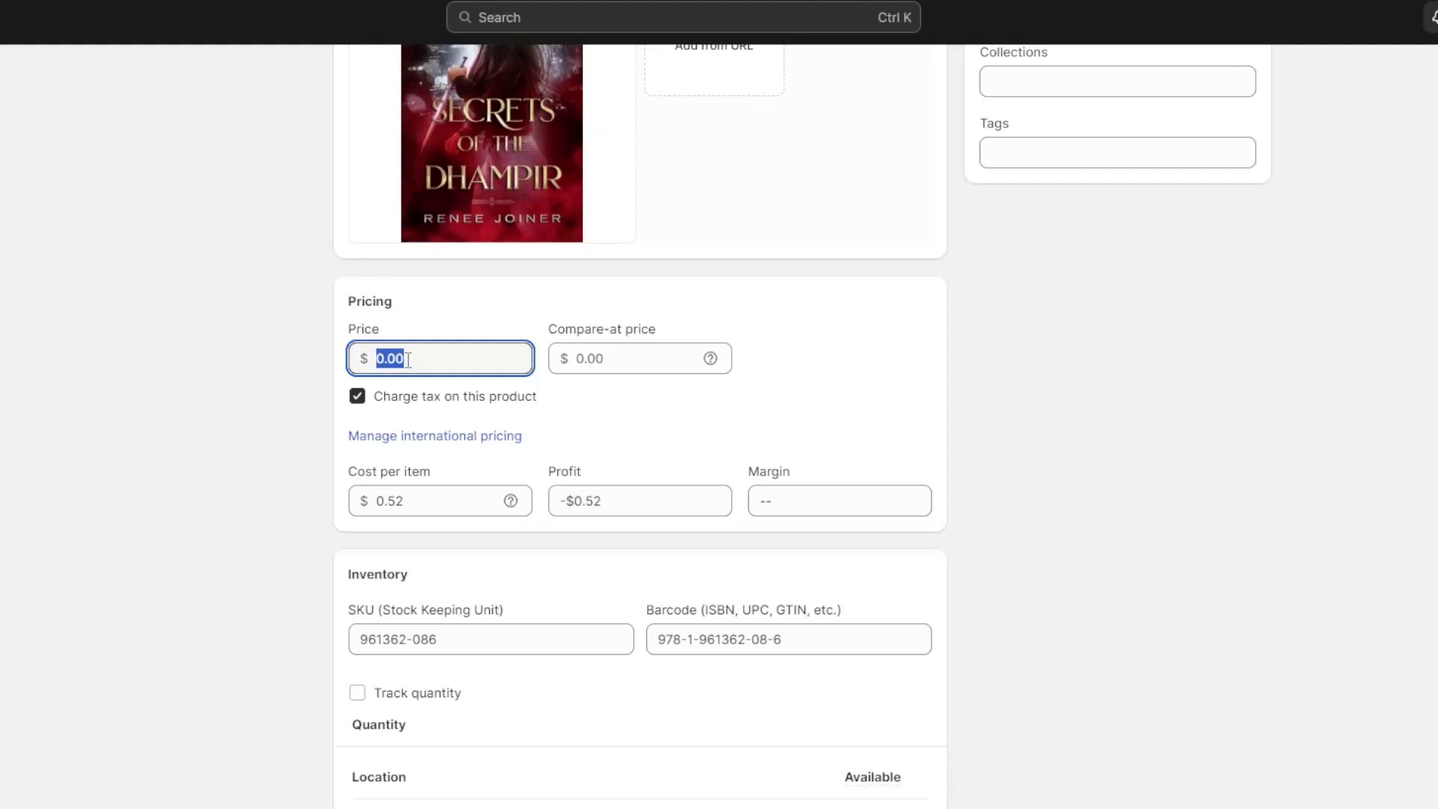
key(BackSpace)
key(BackSpace)
key(BackSpace)
key(BackSpace)
text(.99)
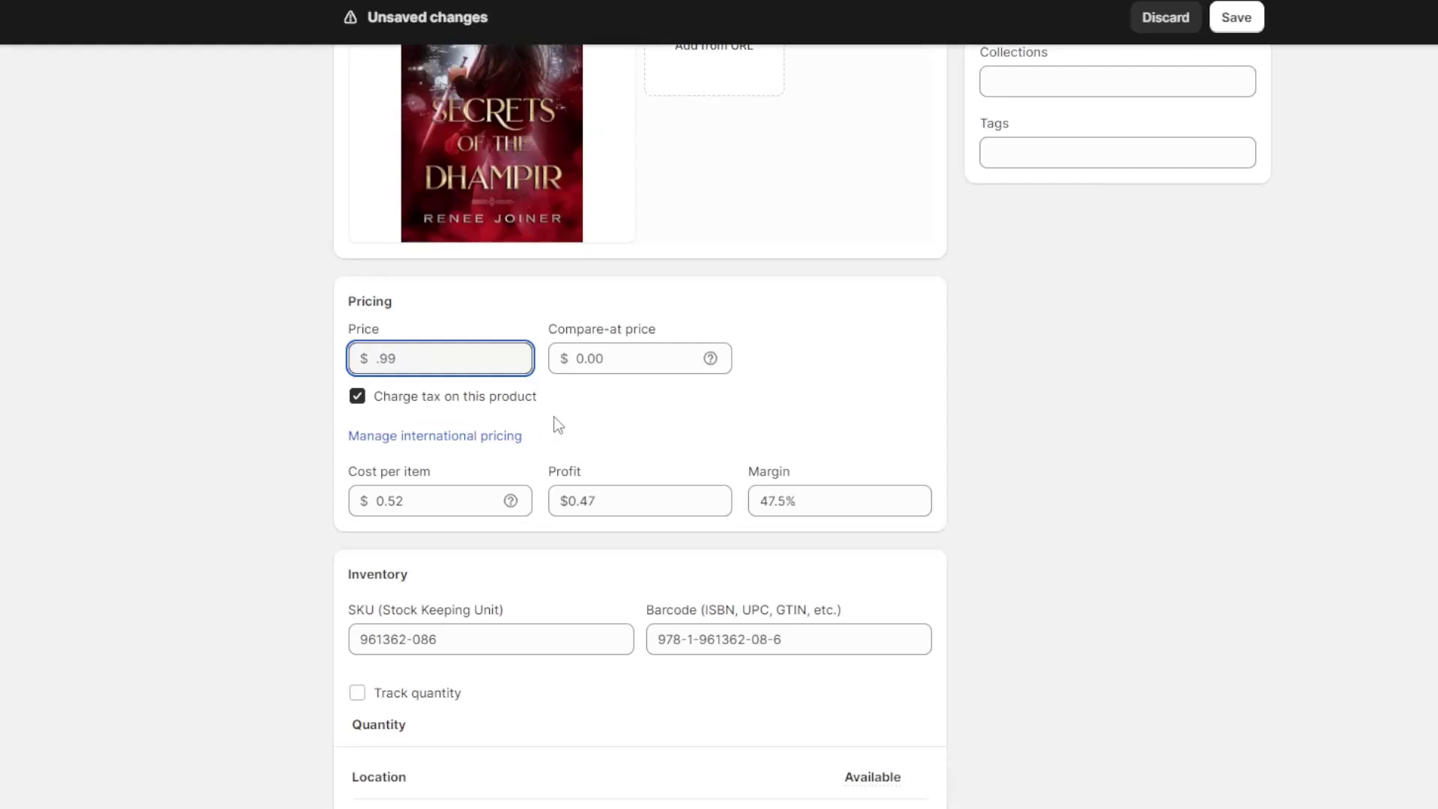
click(1228, 23)
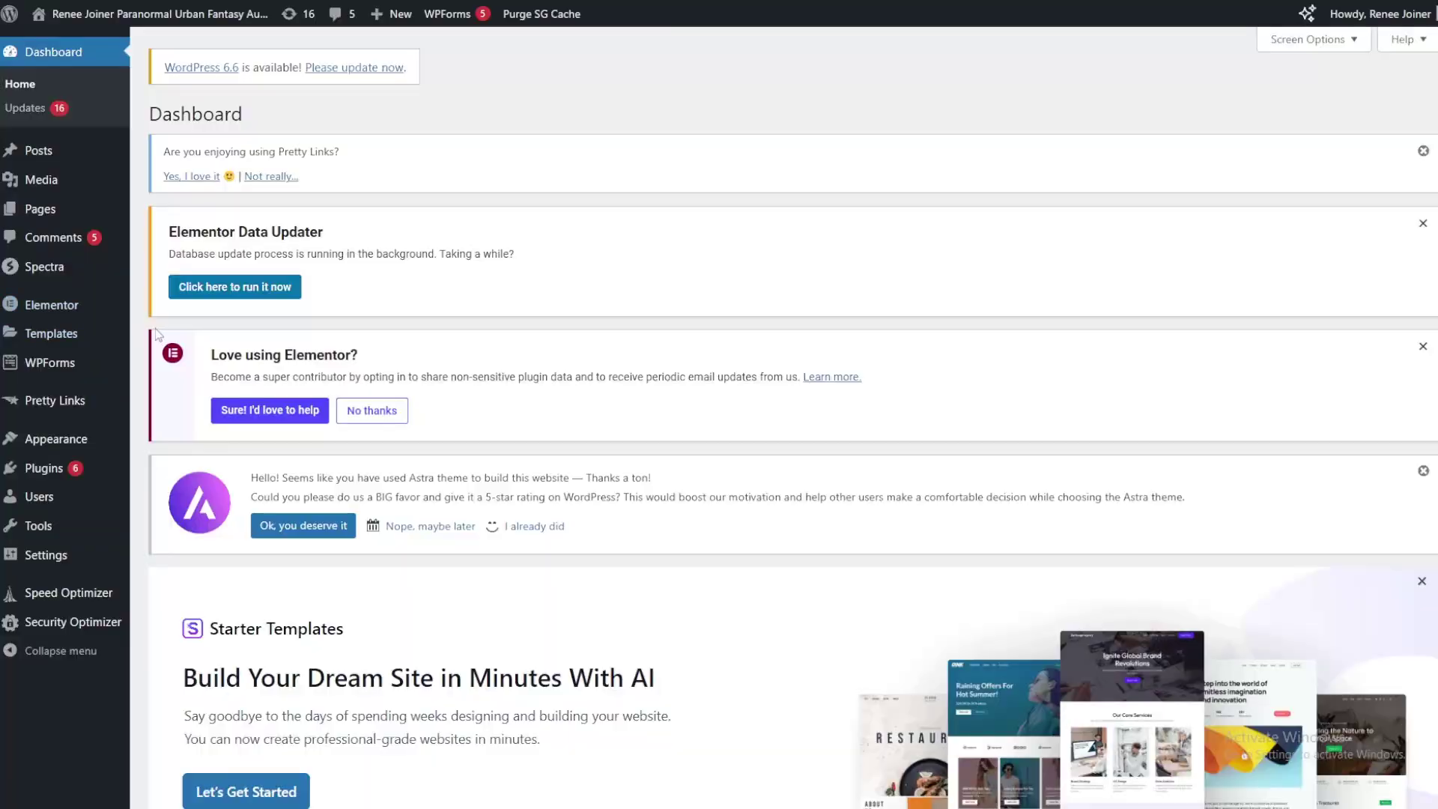
Step: Add a new blank WordPress page from the Pages menu
mouse_move(49, 220)
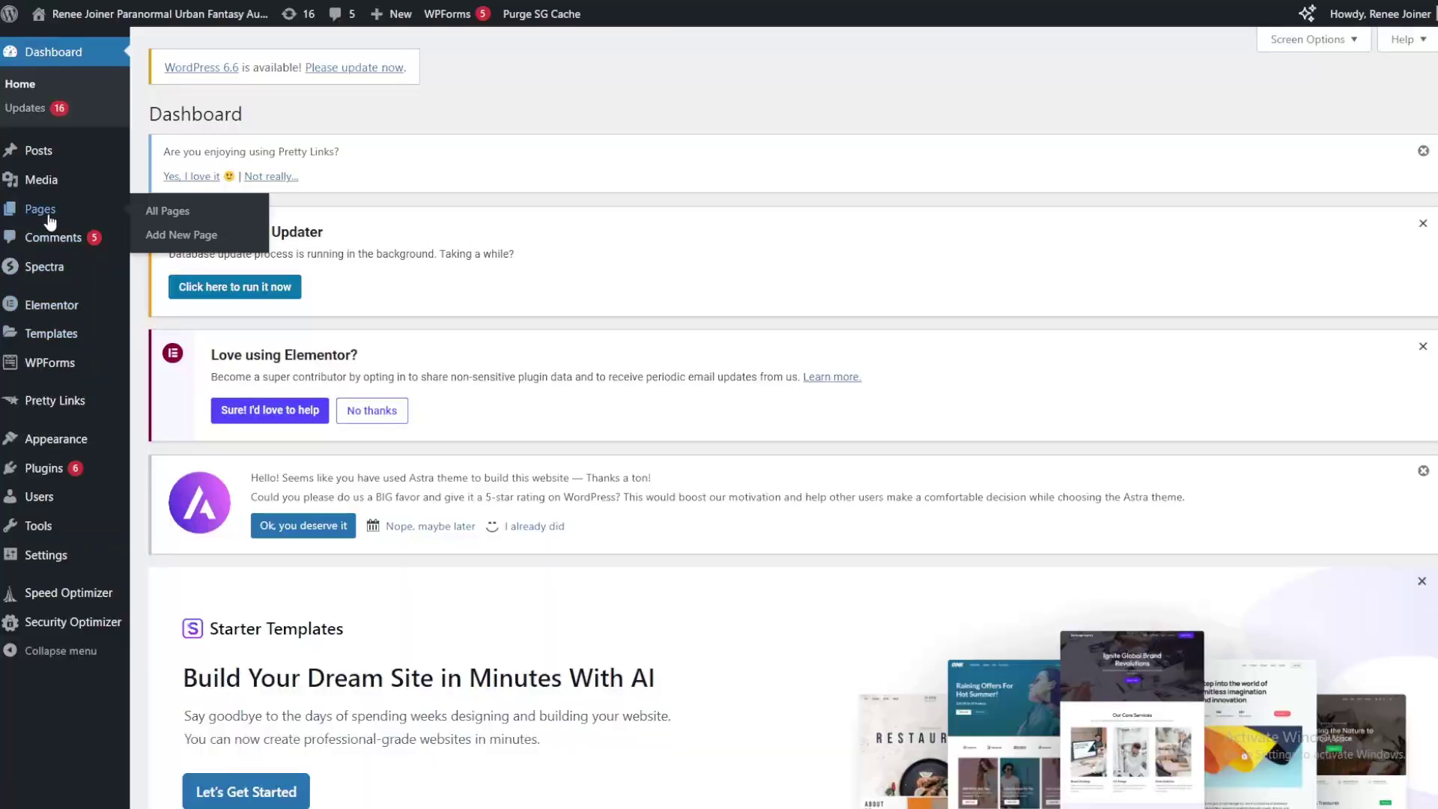
click(160, 236)
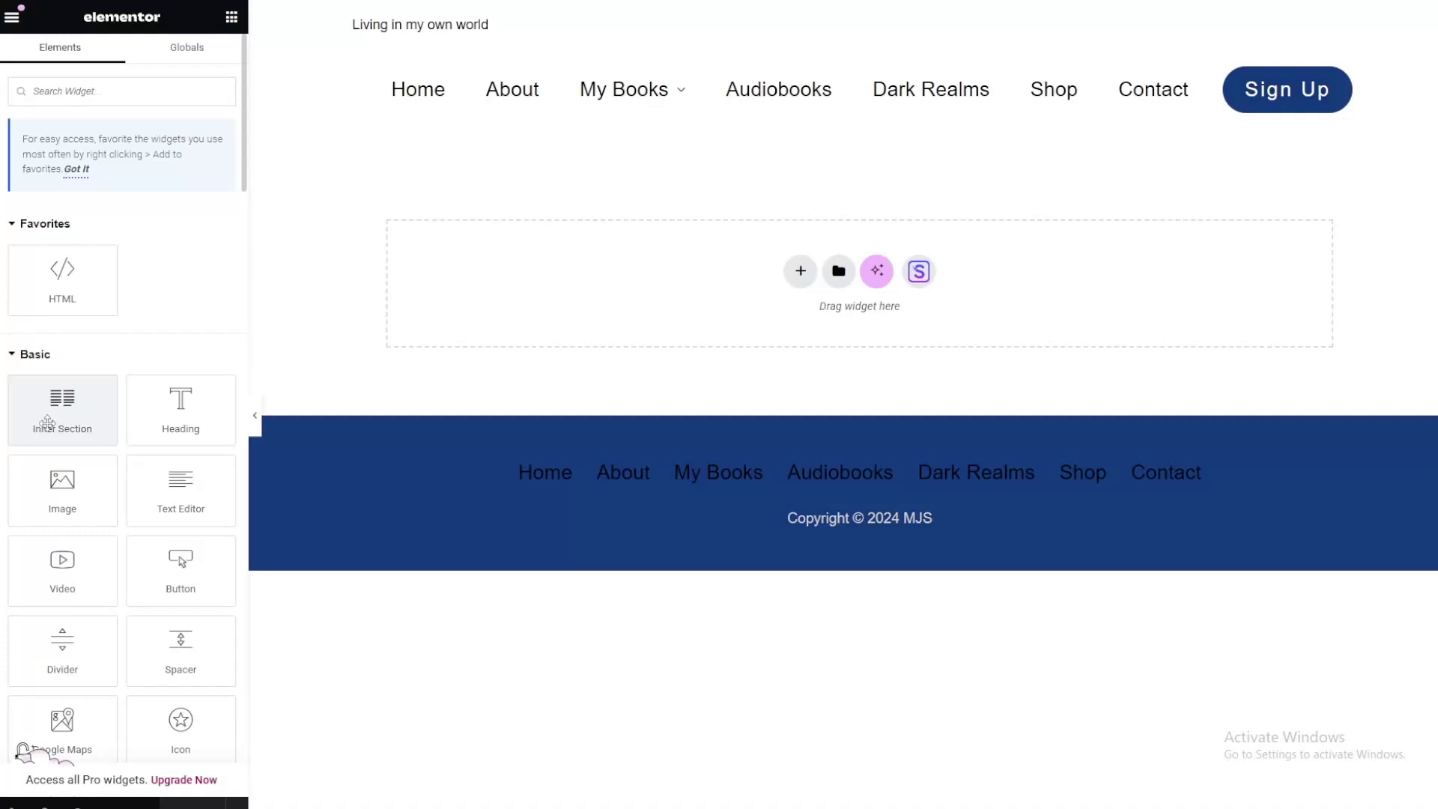
Step: Add a 66/33 inner section, duplicate it, and give the second row three columns
drag(46, 424, 729, 254)
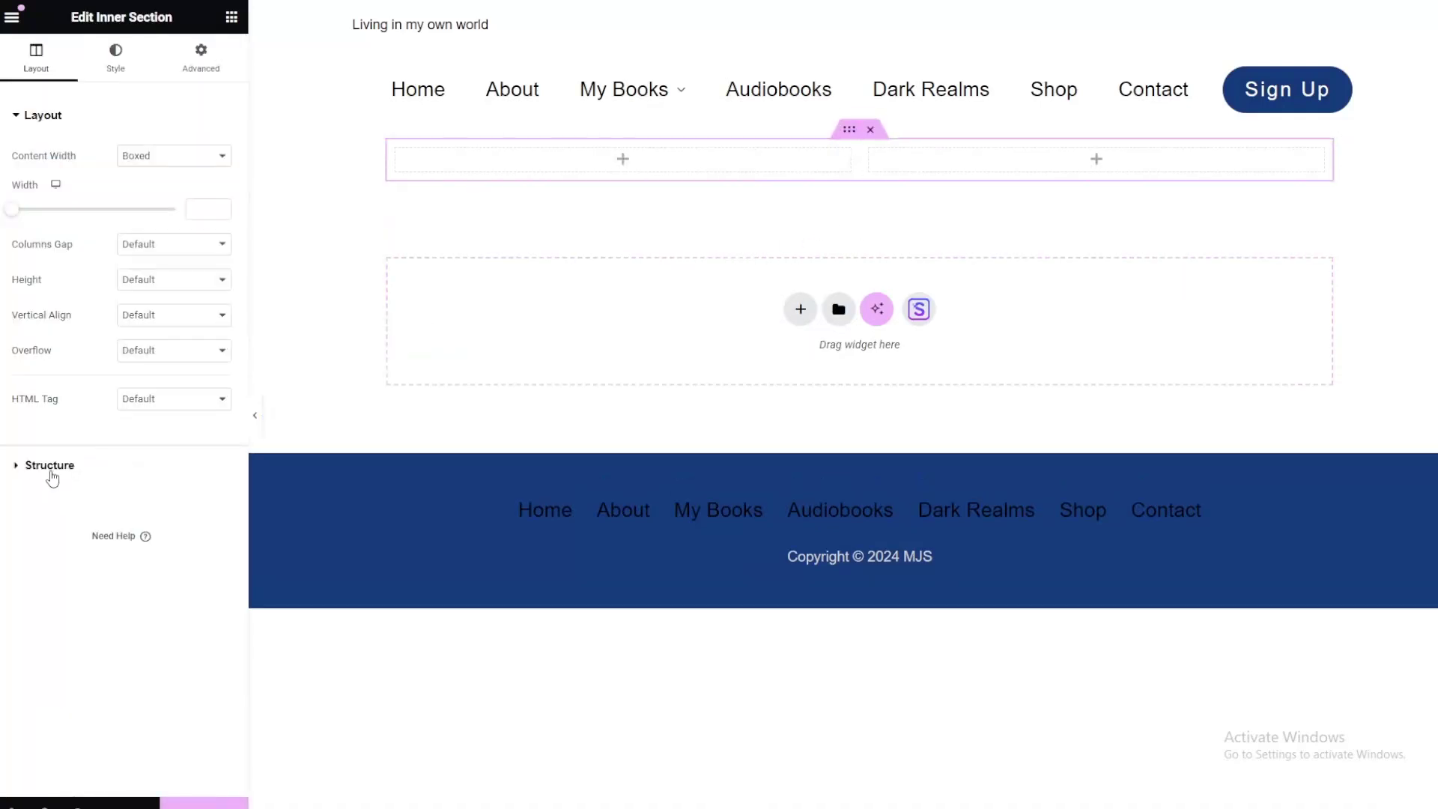
click(51, 471)
click(62, 282)
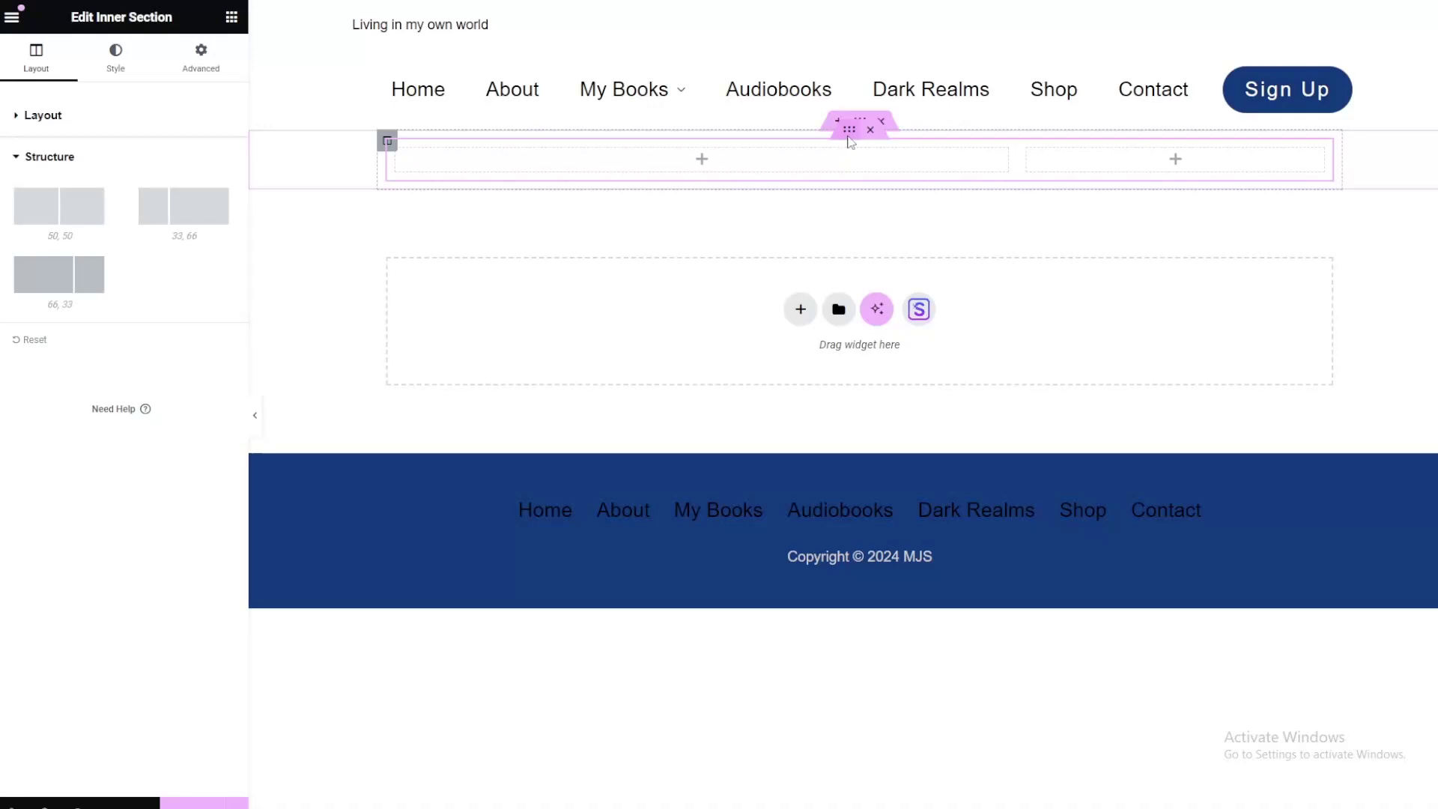
right_click(849, 138)
click(878, 189)
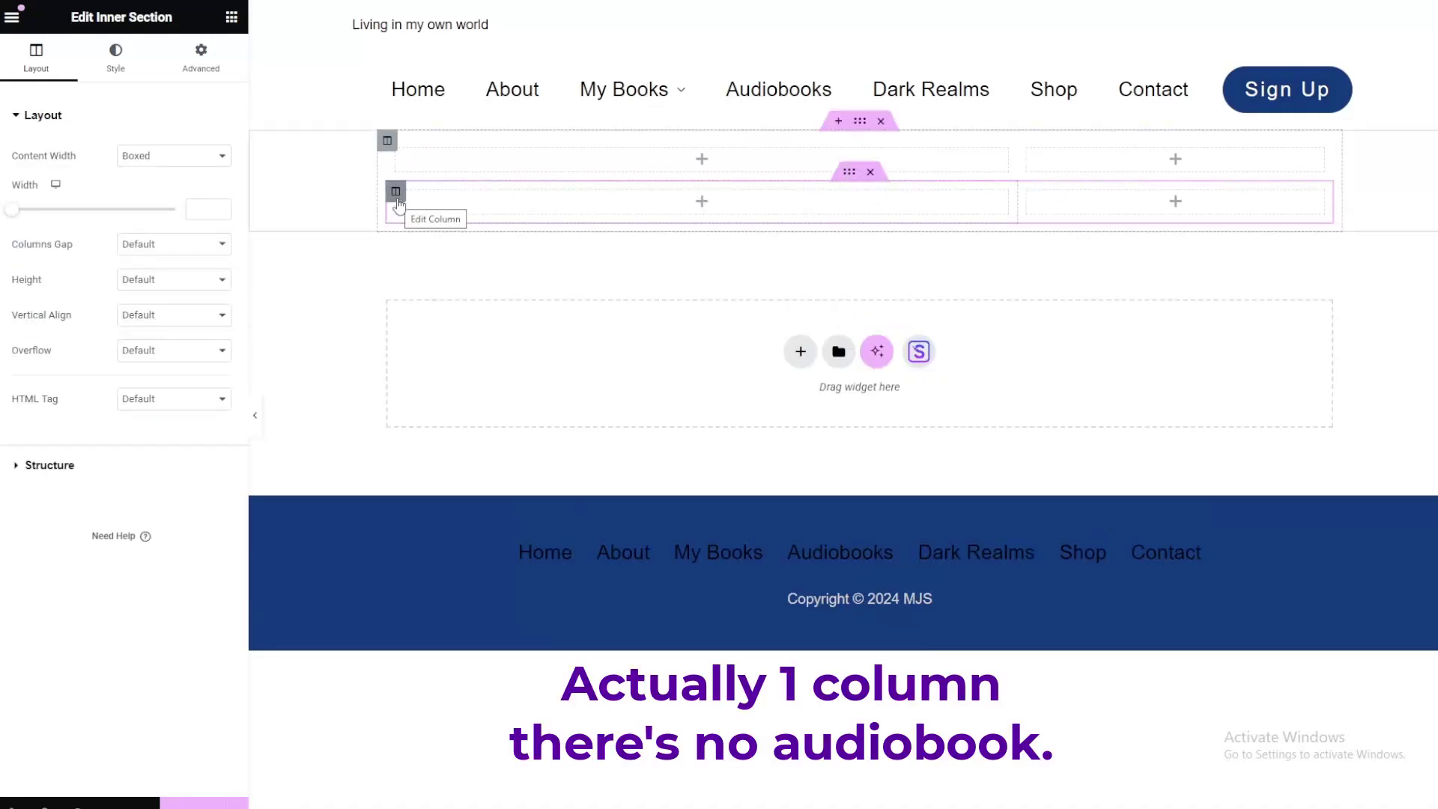
right_click(397, 203)
click(458, 283)
right_click(400, 200)
click(458, 283)
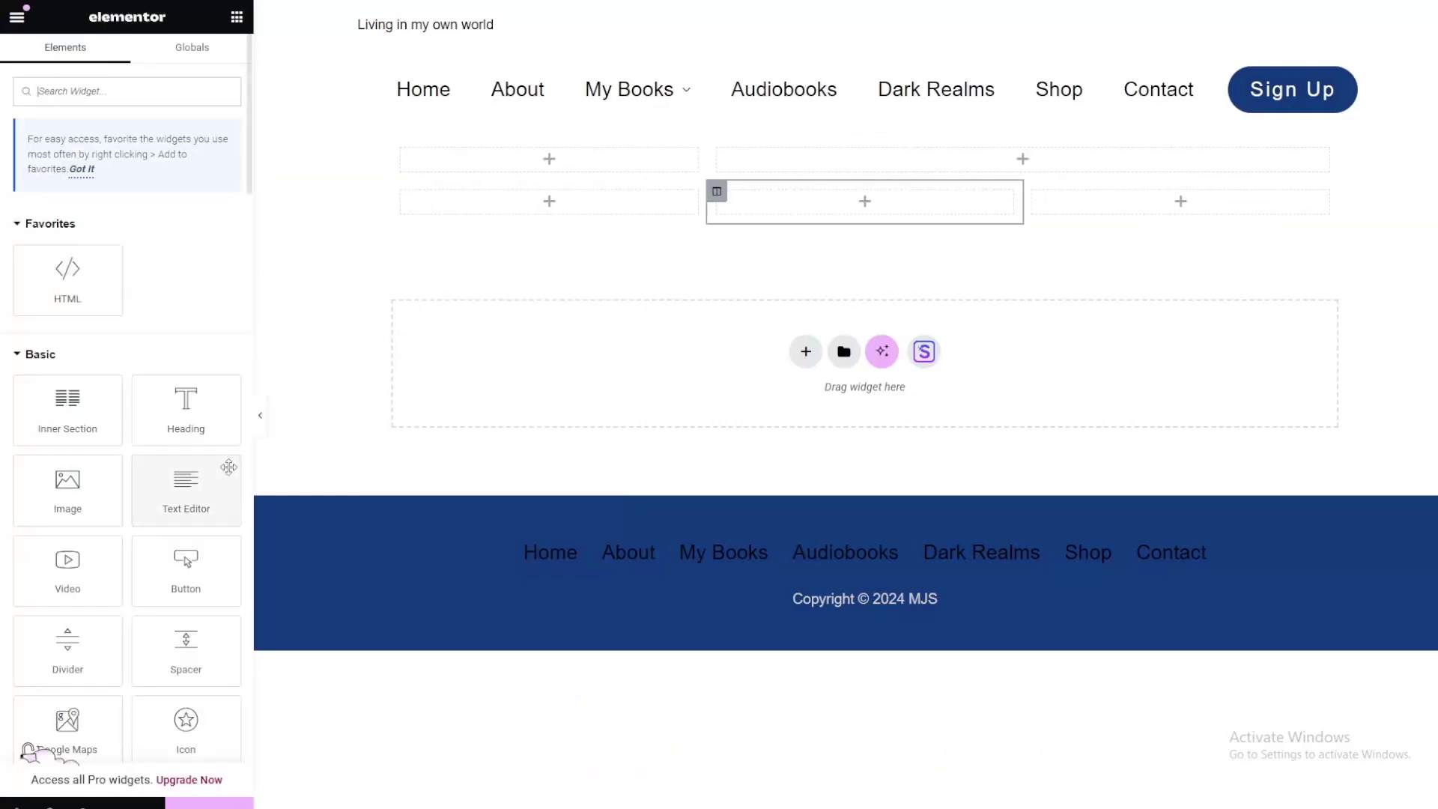
Step: Place a Text Editor and HTML widget in the top row, then copy the HTML block into other columns
drag(182, 499, 880, 162)
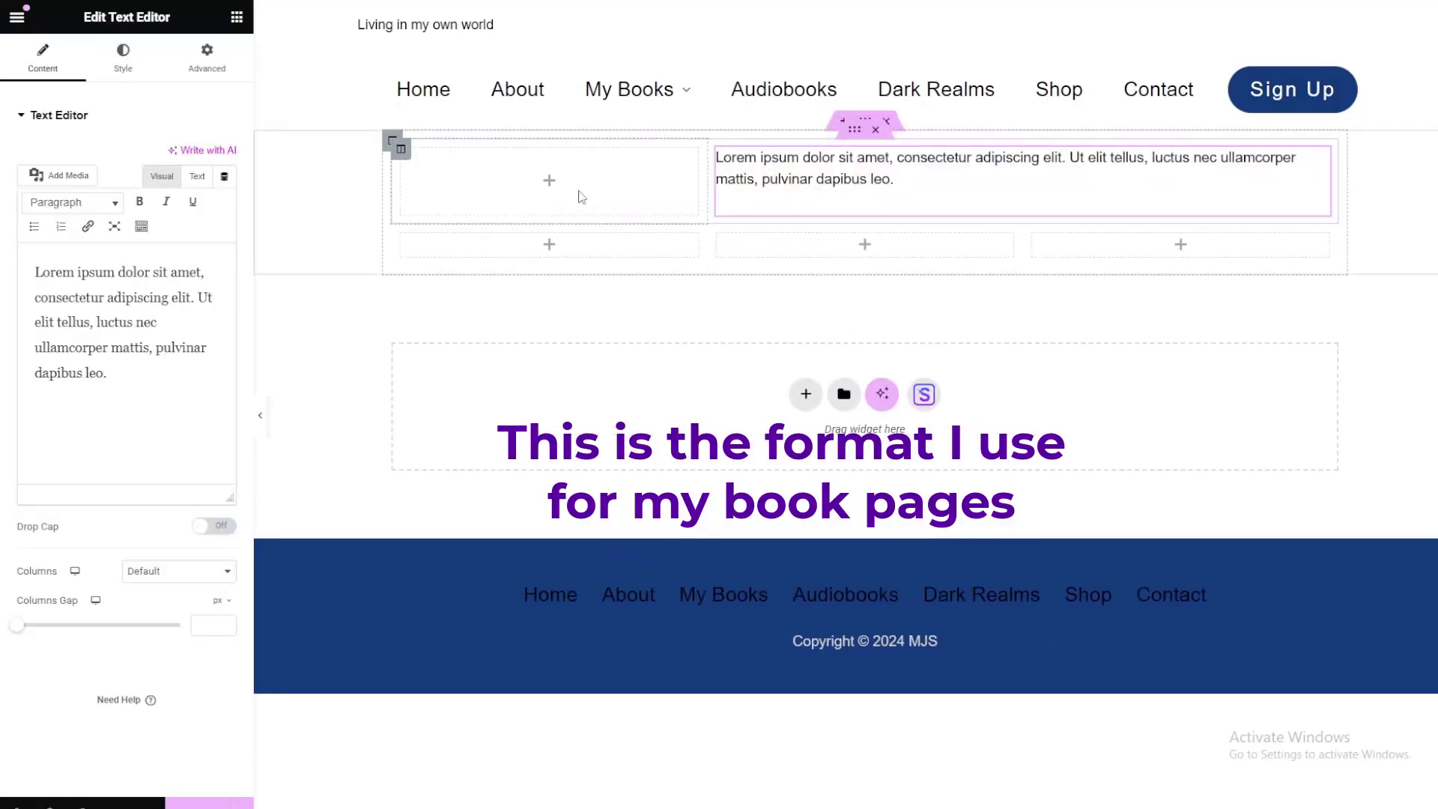
click(549, 180)
drag(92, 288, 536, 199)
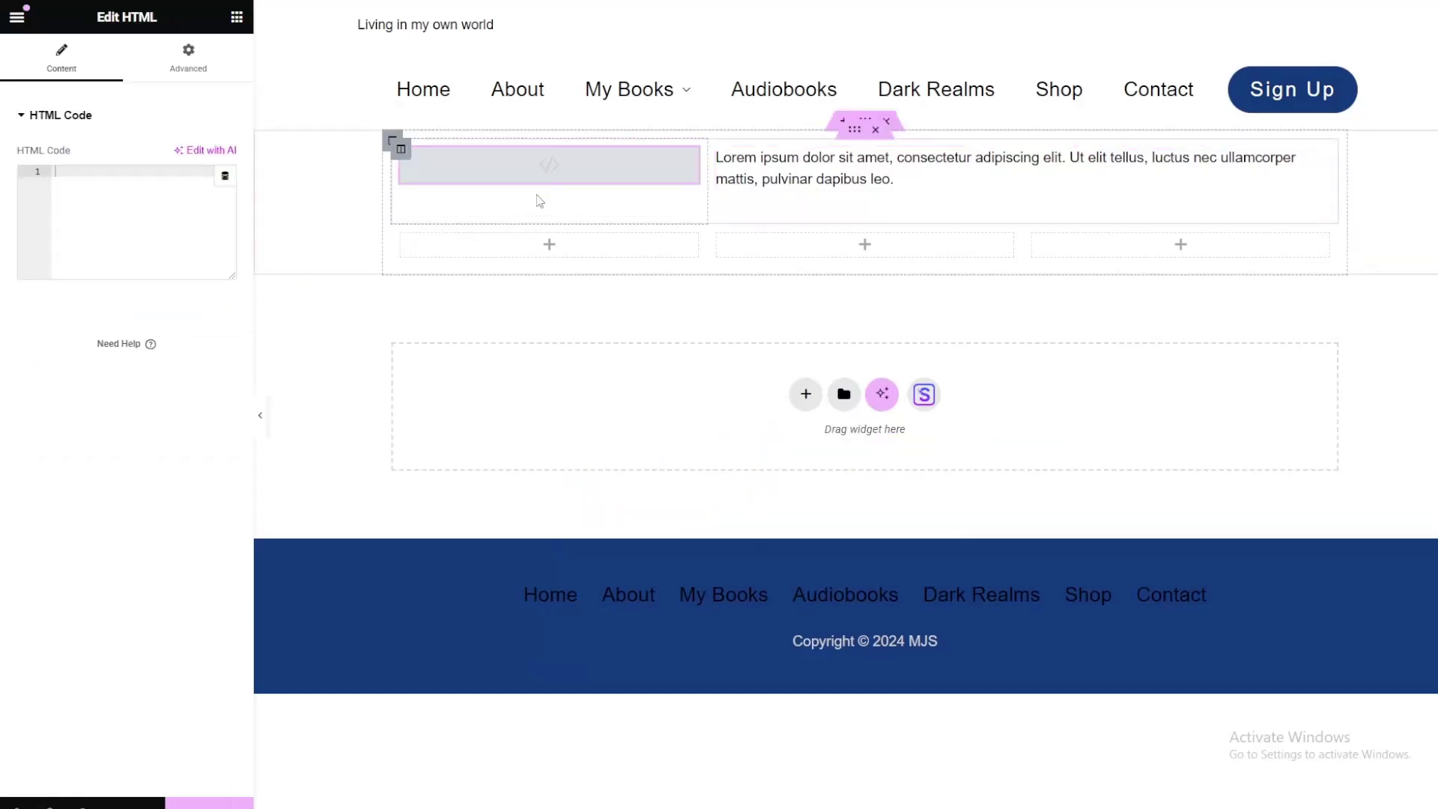
right_click(690, 257)
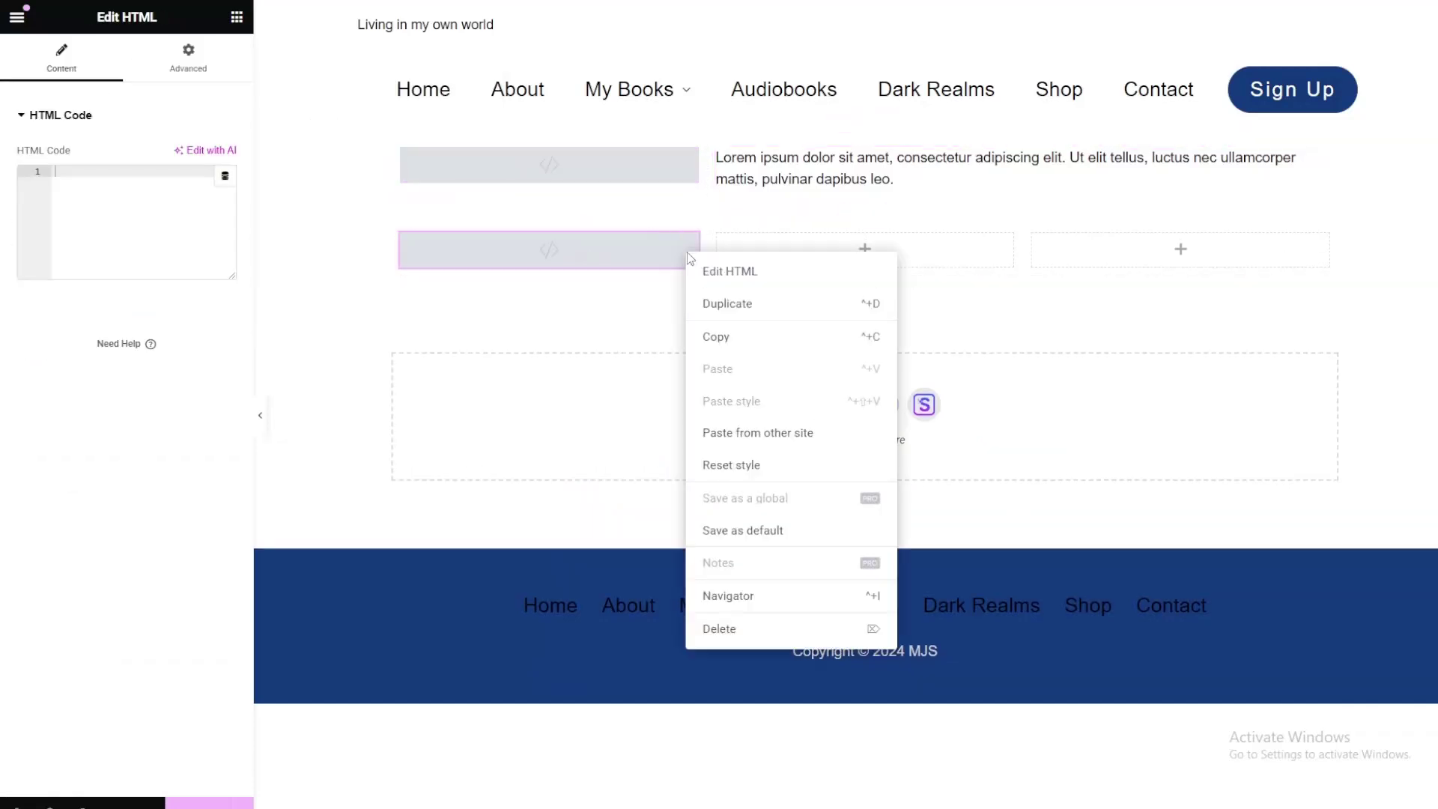
click(738, 366)
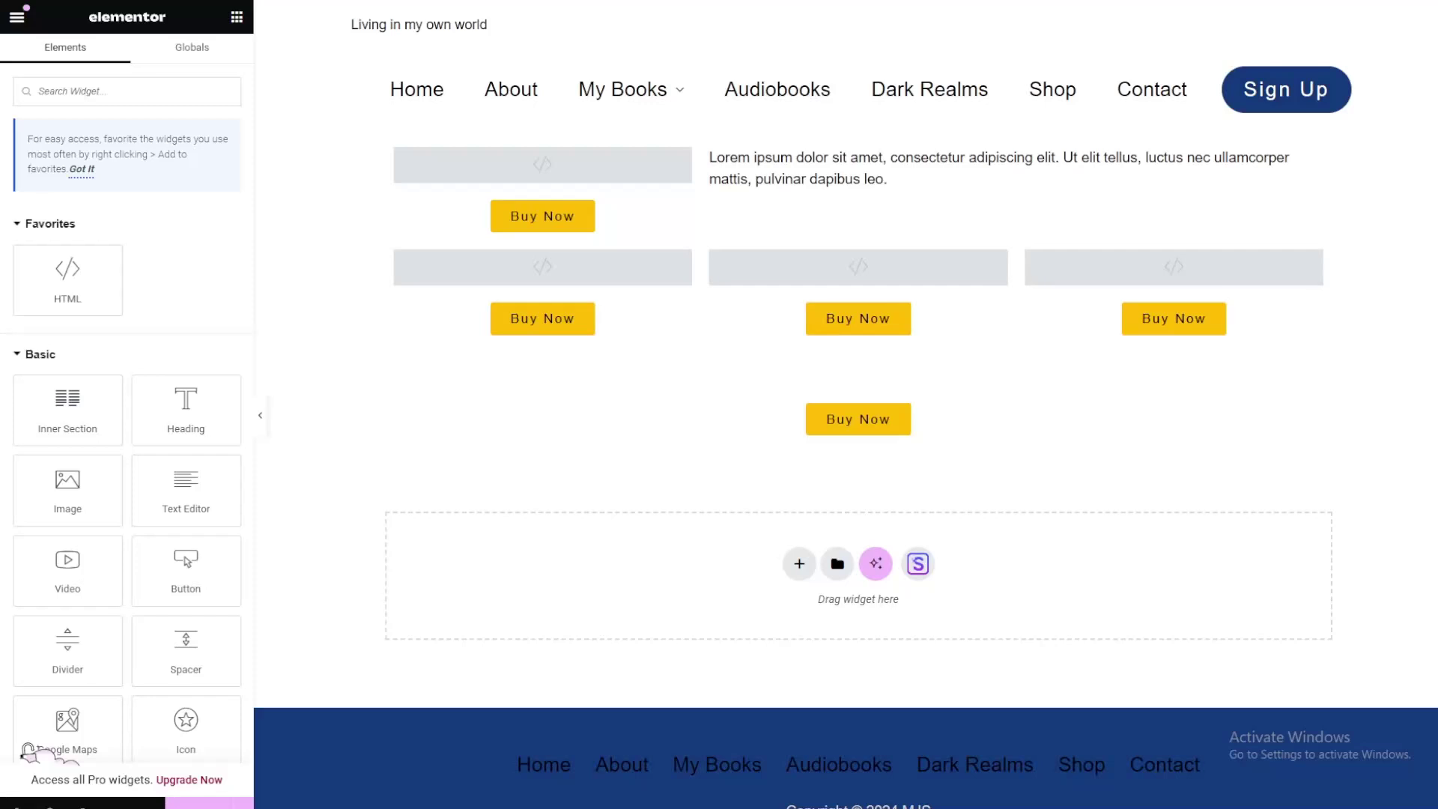
Step: Enter the book blurb and paste the Shopify link into the eBook Buy Now button
click(1312, 155)
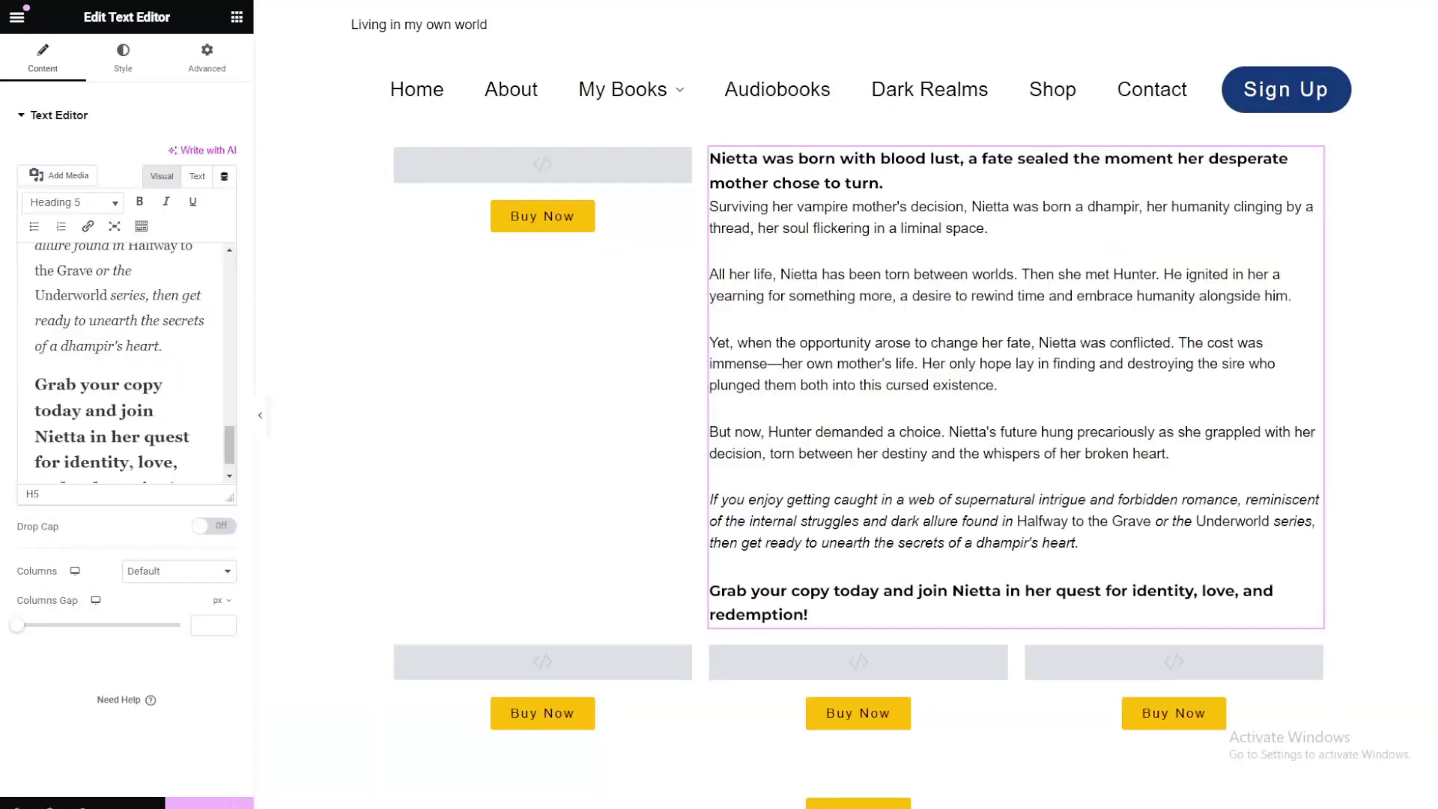
click(681, 158)
scroll(683, 299, down, 3)
click(542, 557)
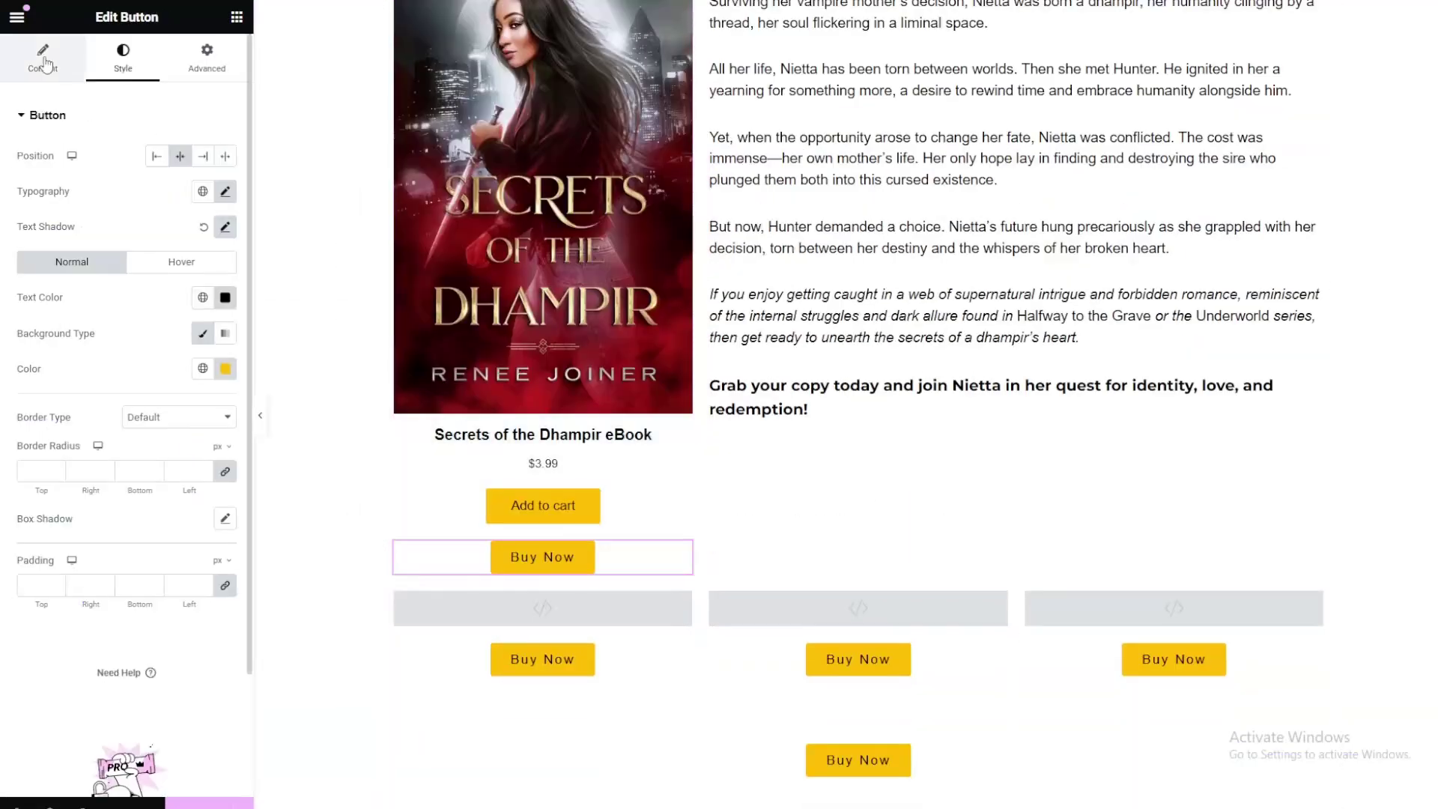
key(ctrl+v)
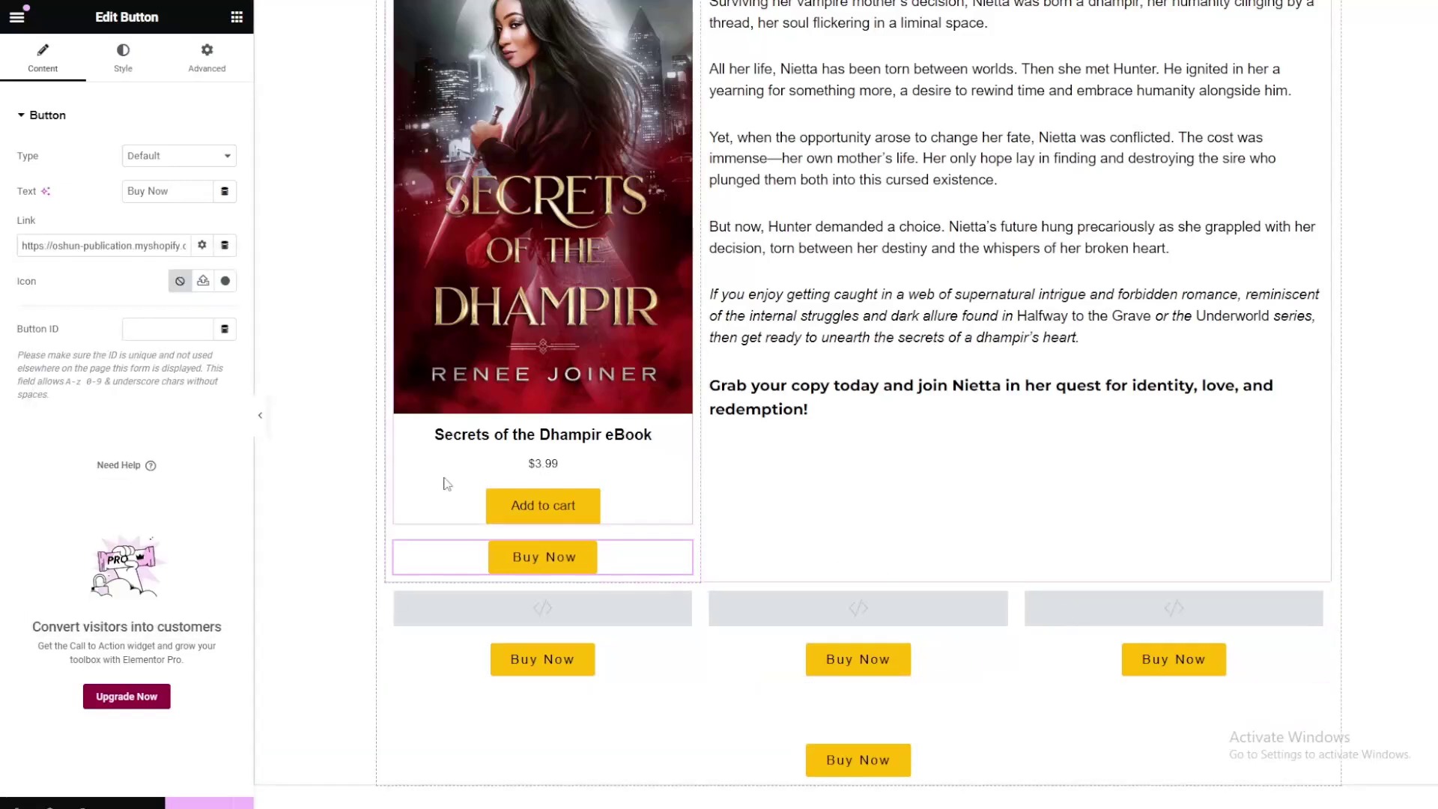
Step: Paste the Paperback and Hardback Shopify embed codes into their HTML blocks
click(542, 607)
right_click(120, 178)
click(161, 295)
click(973, 397)
key(ctrl+v)
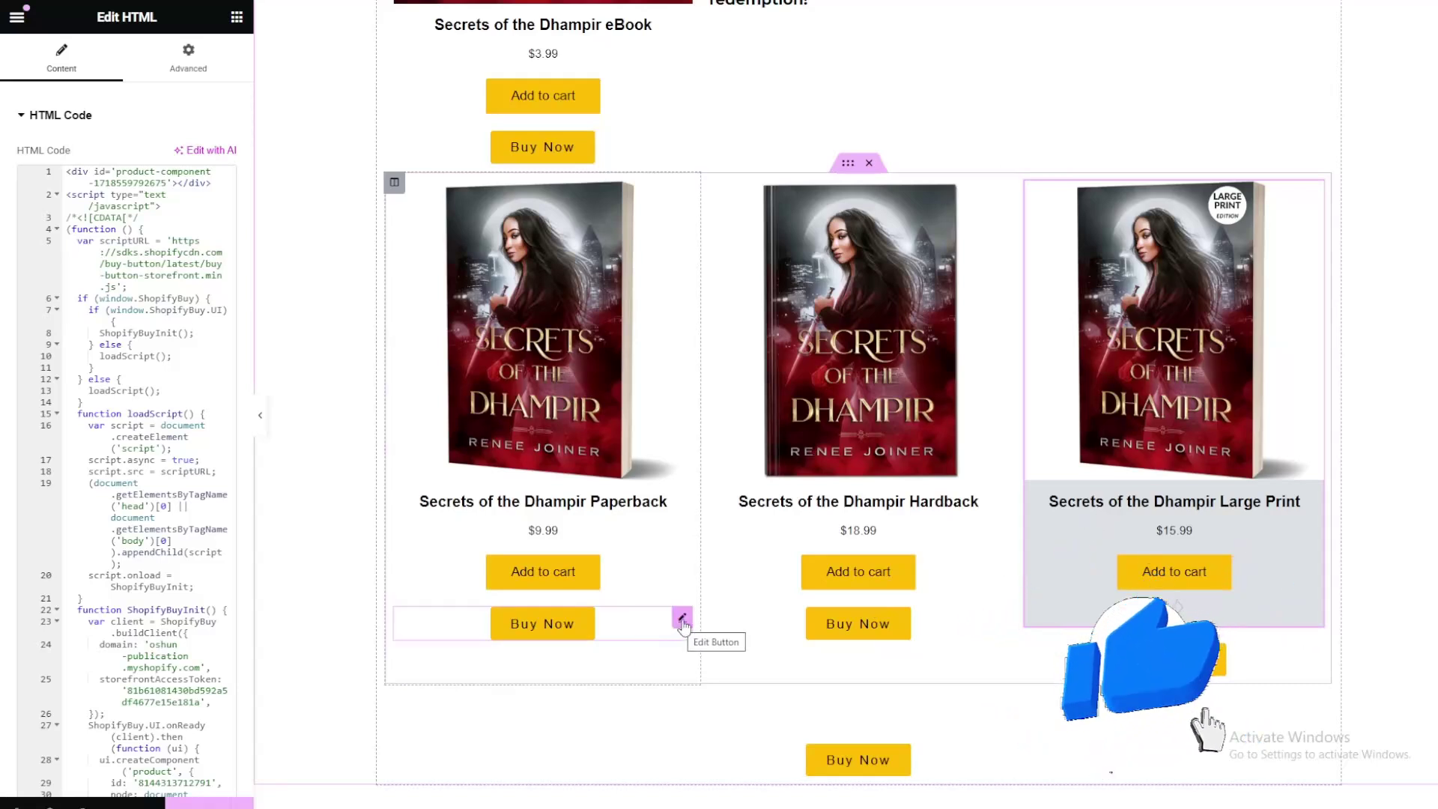
Step: Paste the Paperback, Hardback and remaining Shopify store links into their Buy Now buttons
click(682, 618)
click(105, 246)
key(ctrl+v)
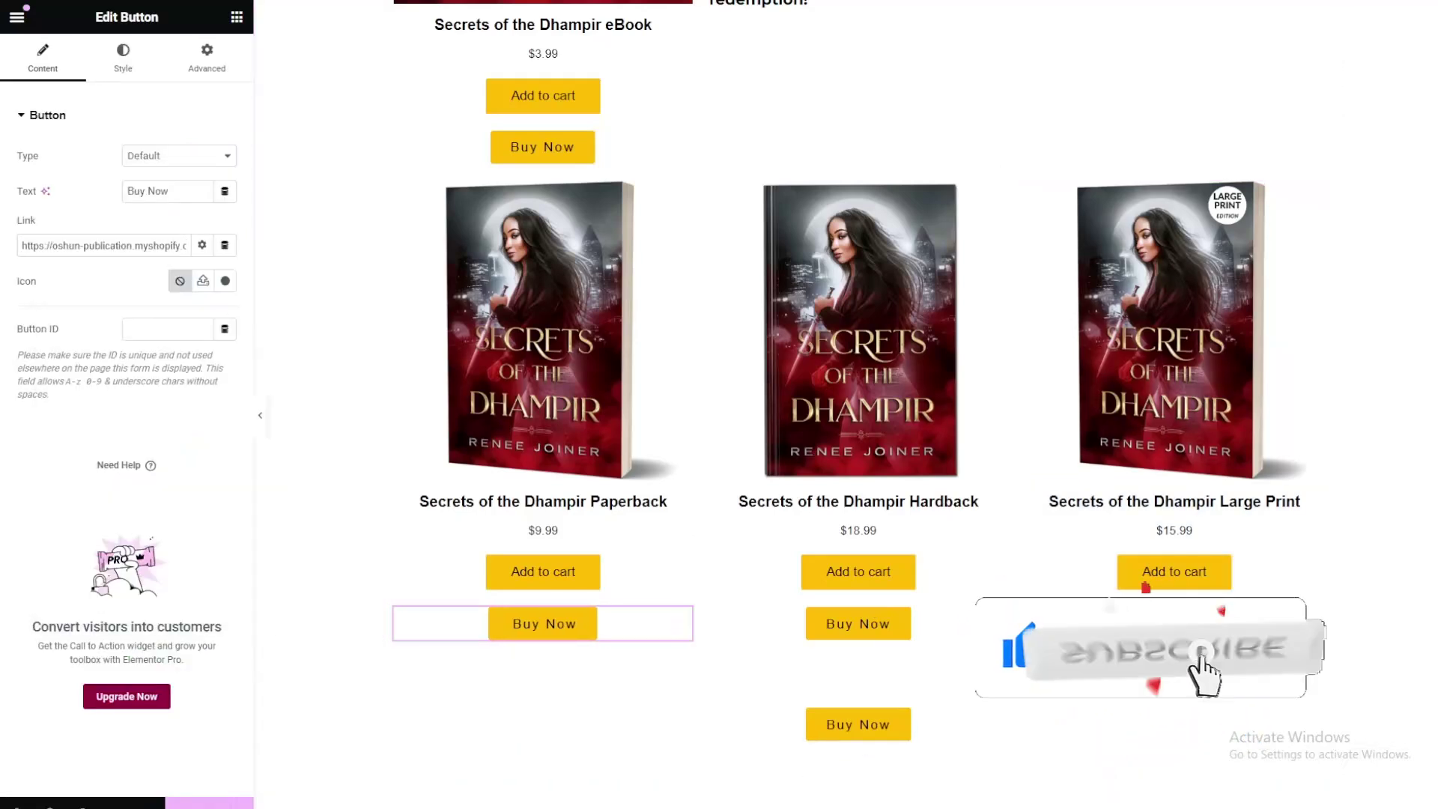
click(858, 623)
right_click(105, 245)
click(83, 353)
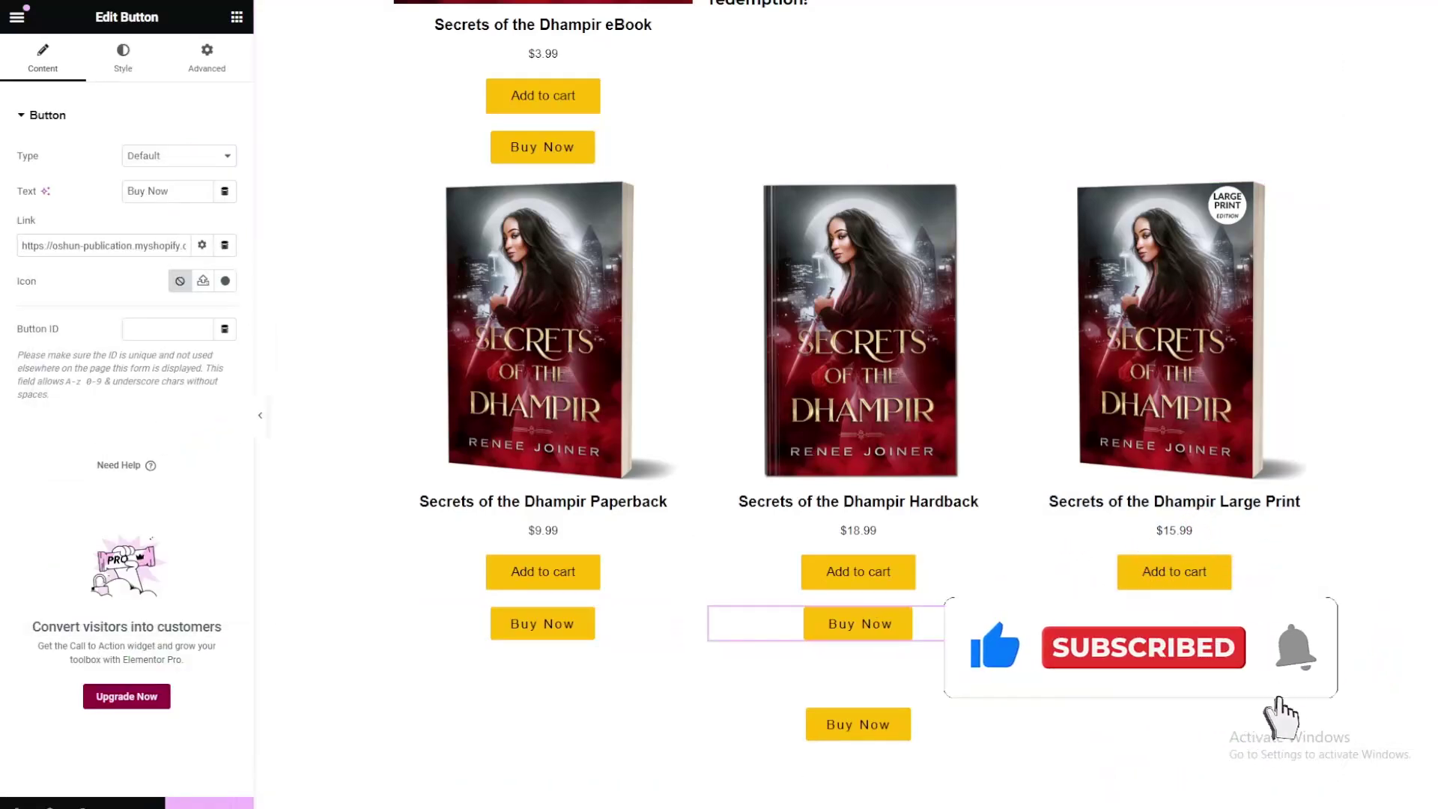
right_click(27, 247)
click(82, 337)
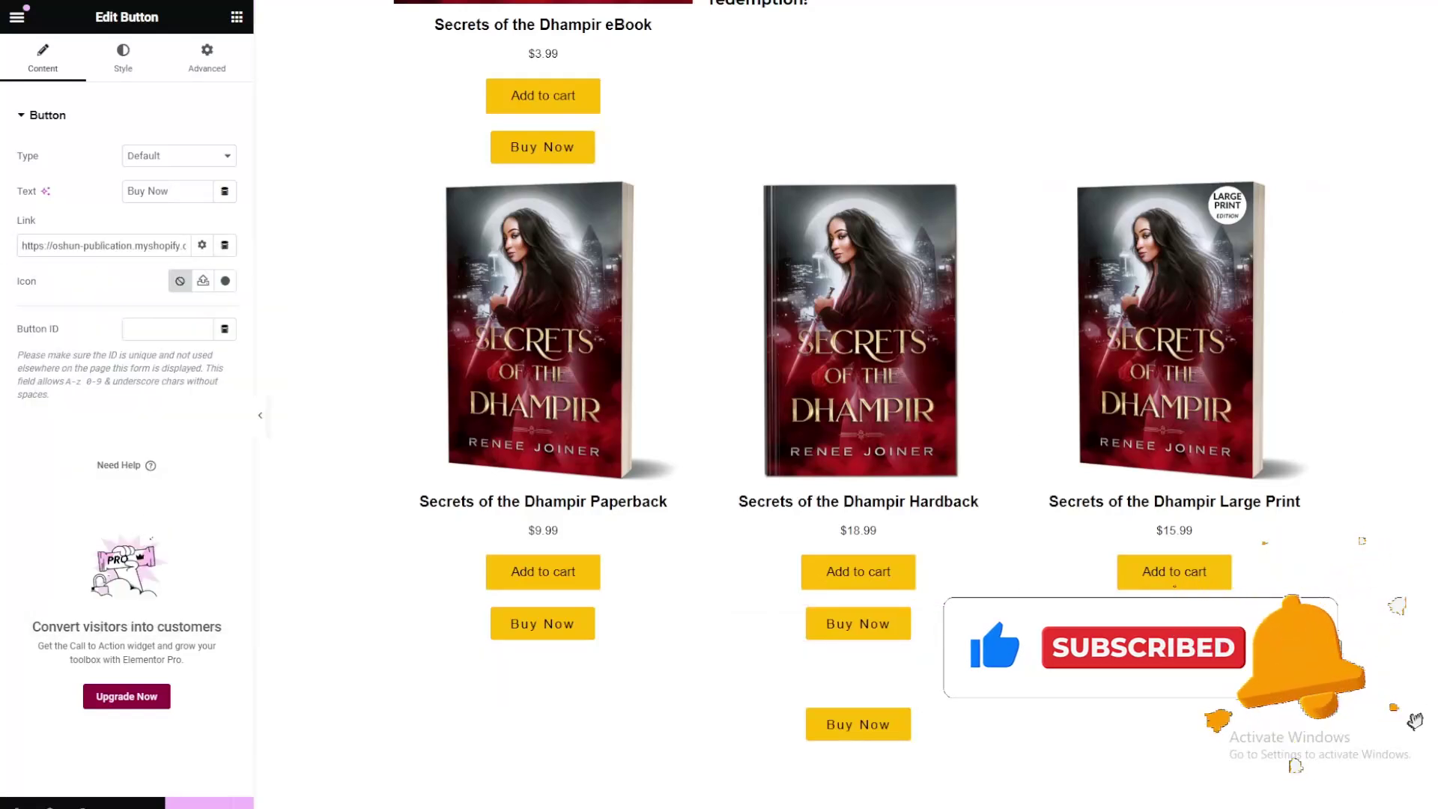
Step: Relabel the bottom button 'Other Retailers' and copy the book's Books2Read universal link for it
click(1321, 719)
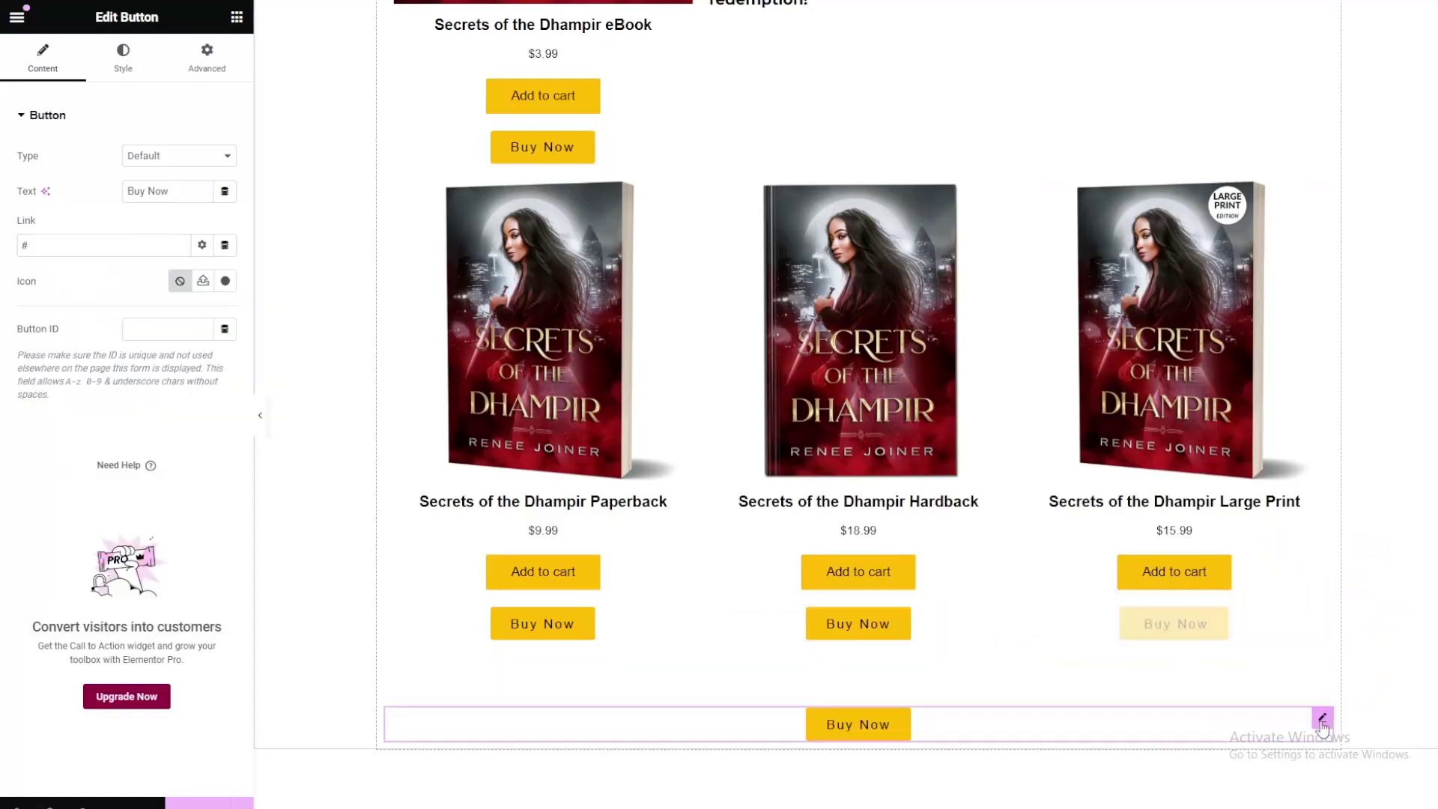
drag(191, 195, 116, 198)
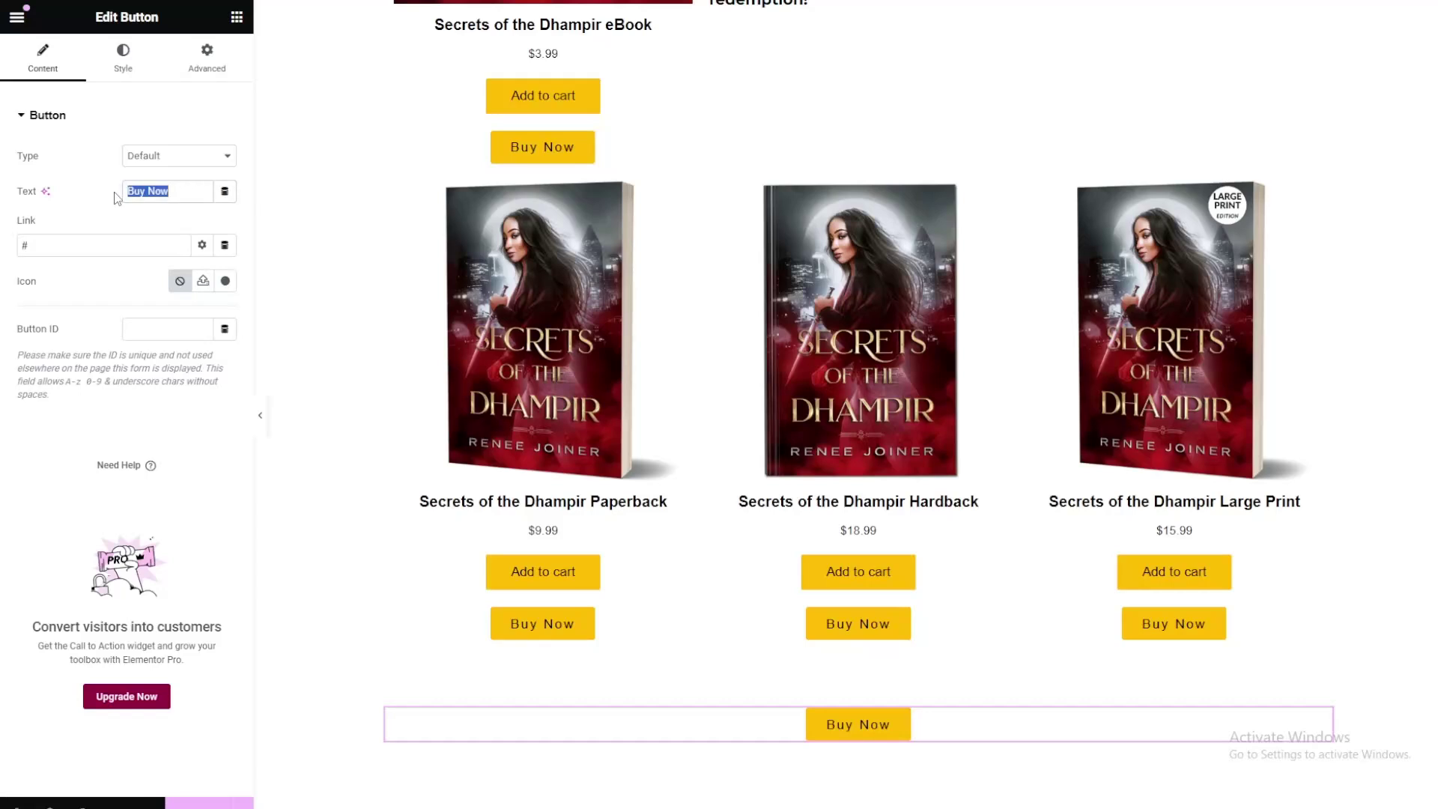
text(Other R)
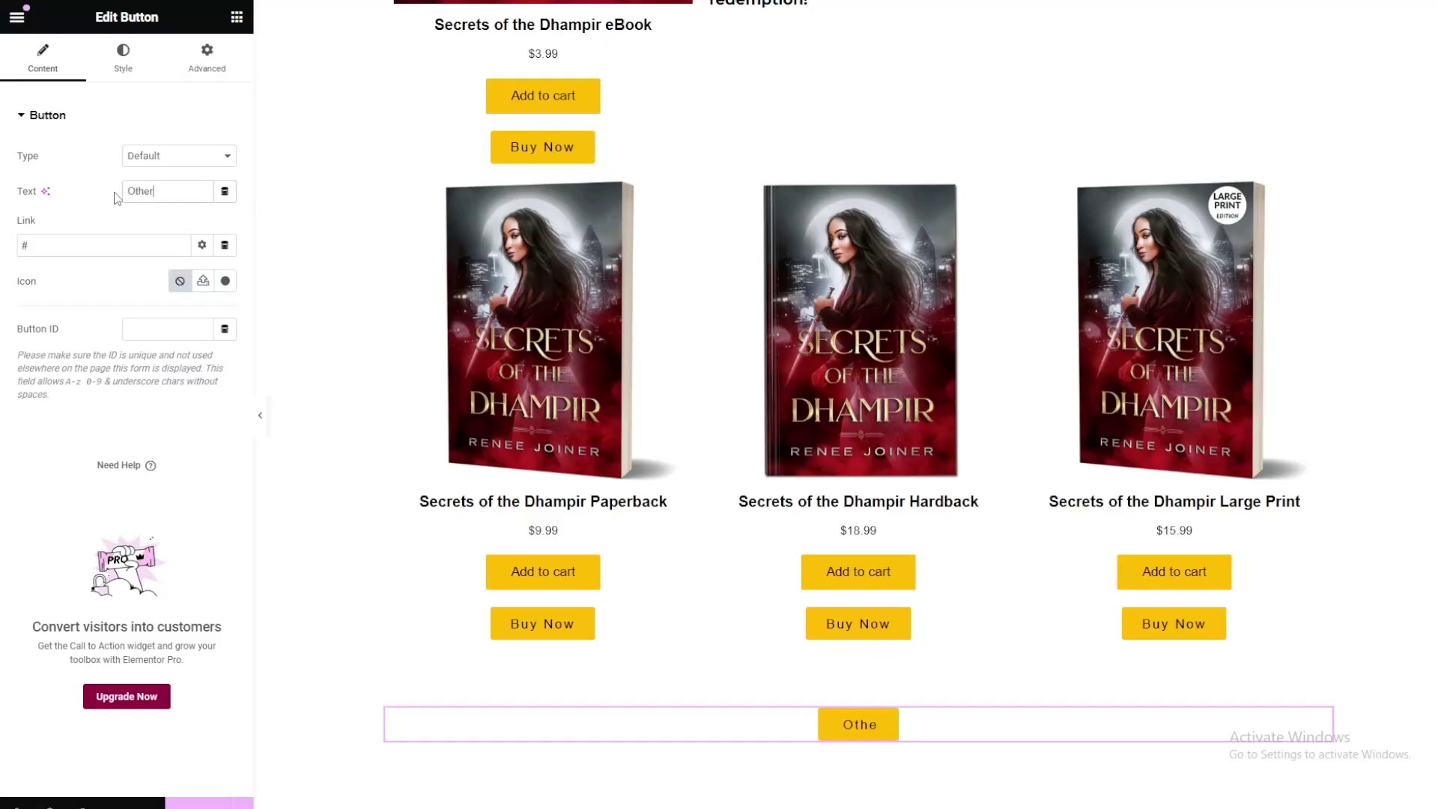
text(etailers)
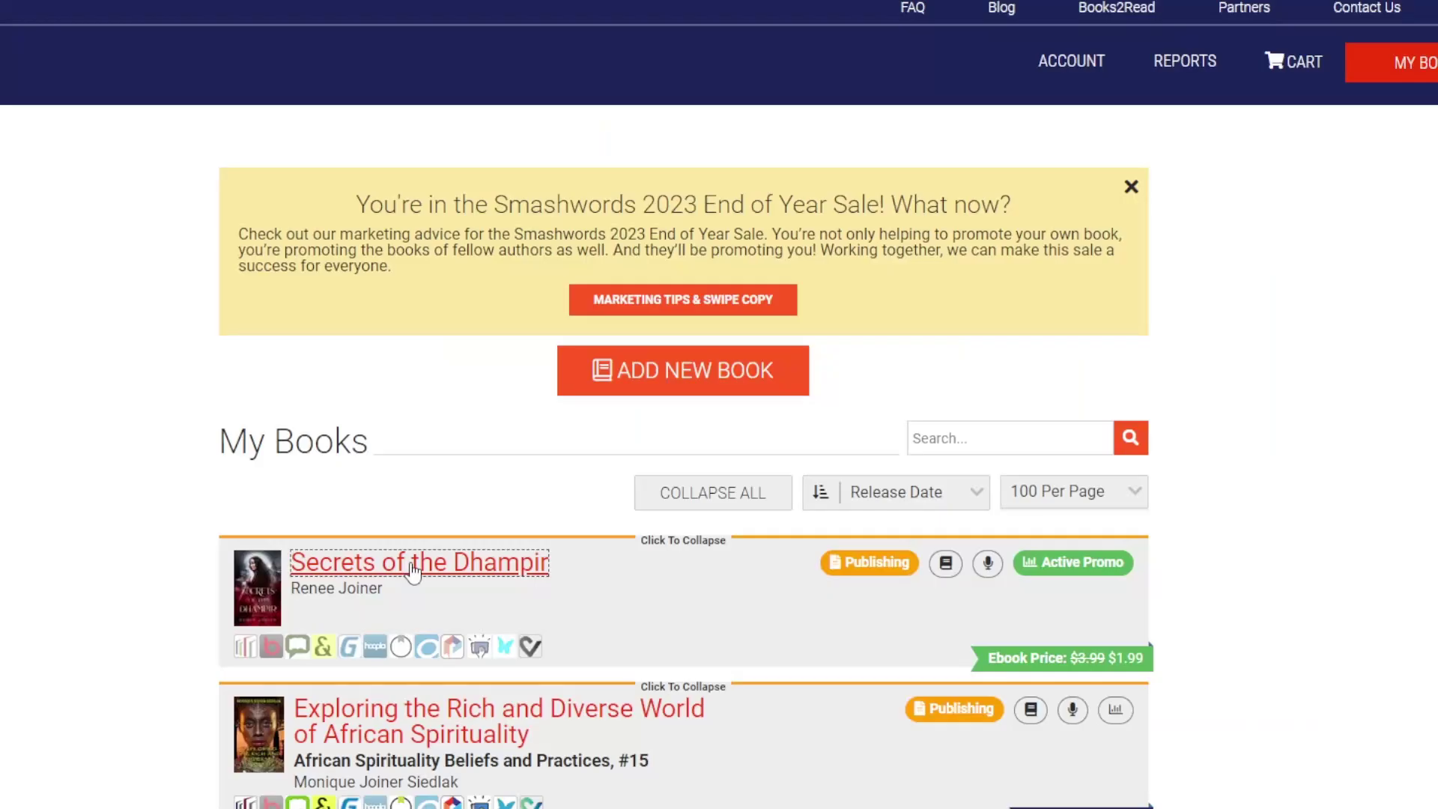
click(413, 569)
click(747, 420)
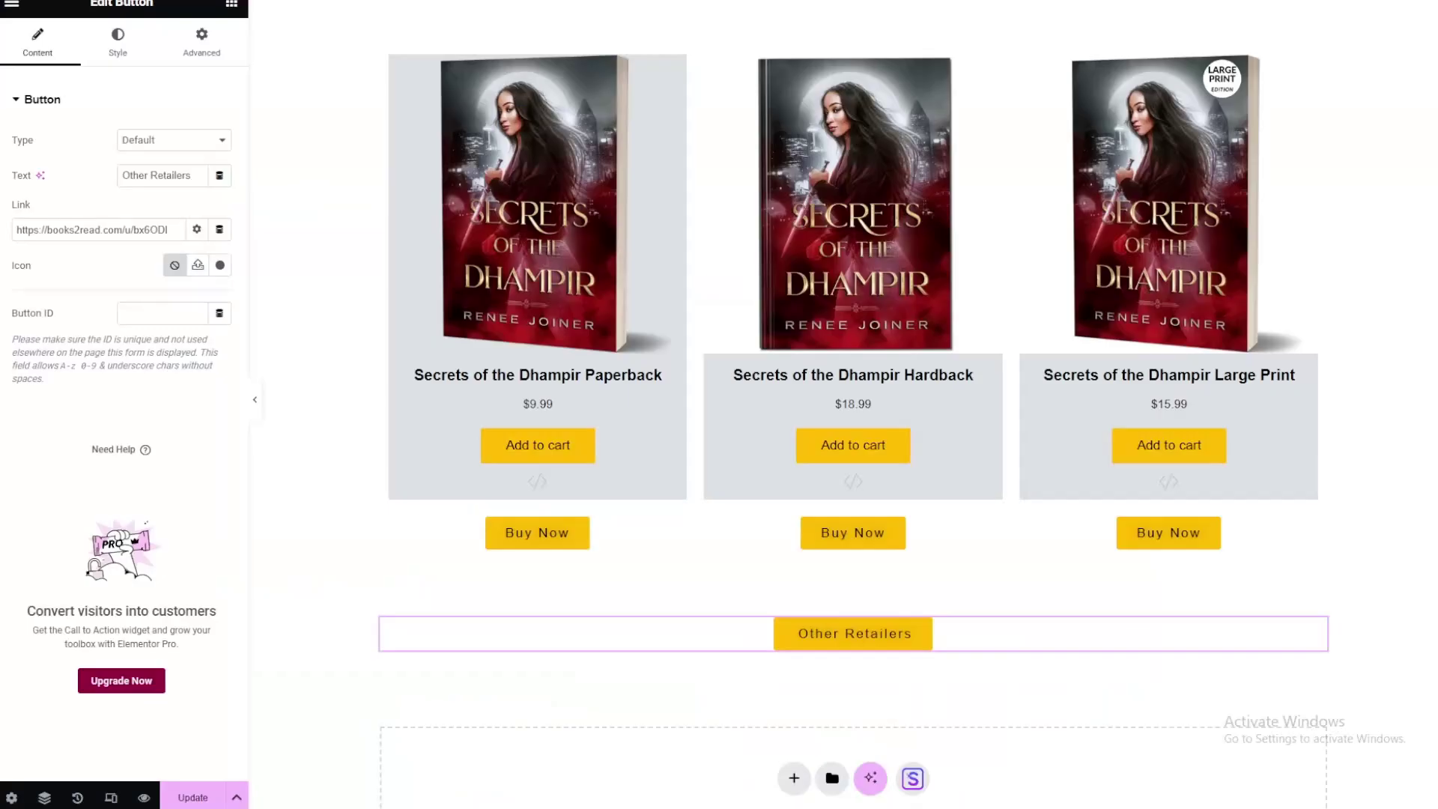